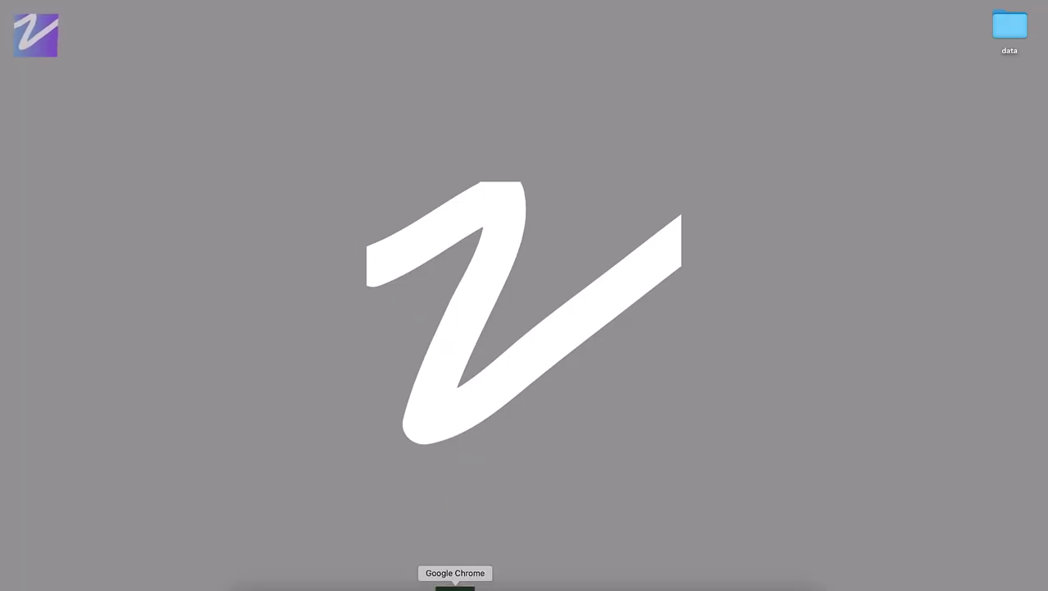
# Switch to Chrome, preview the Bubble index page, and look through the UI elements available in the editor.
pyautogui.click(459, 578)
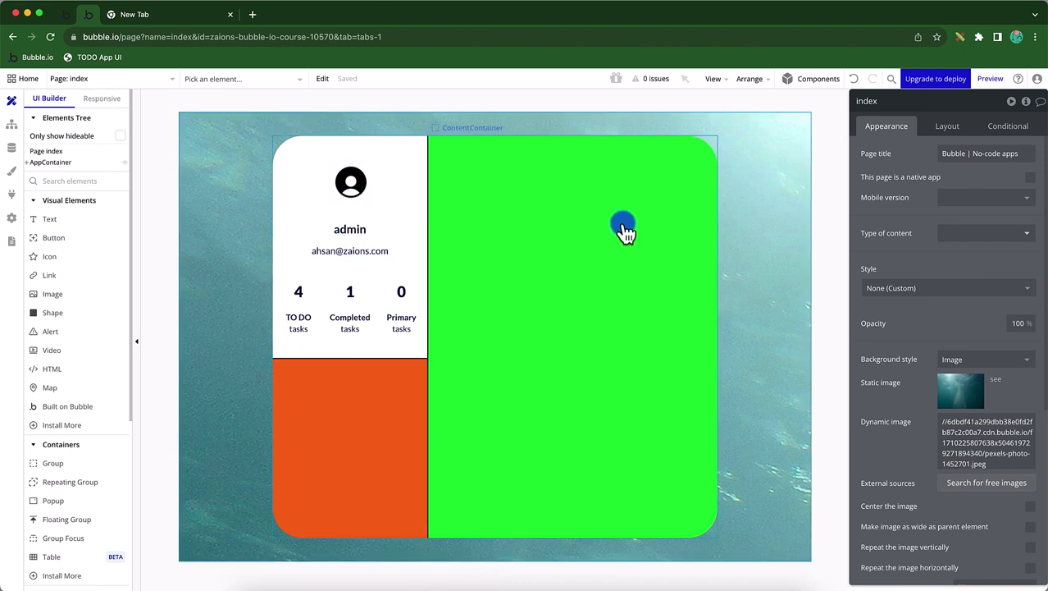
pyautogui.click(991, 78)
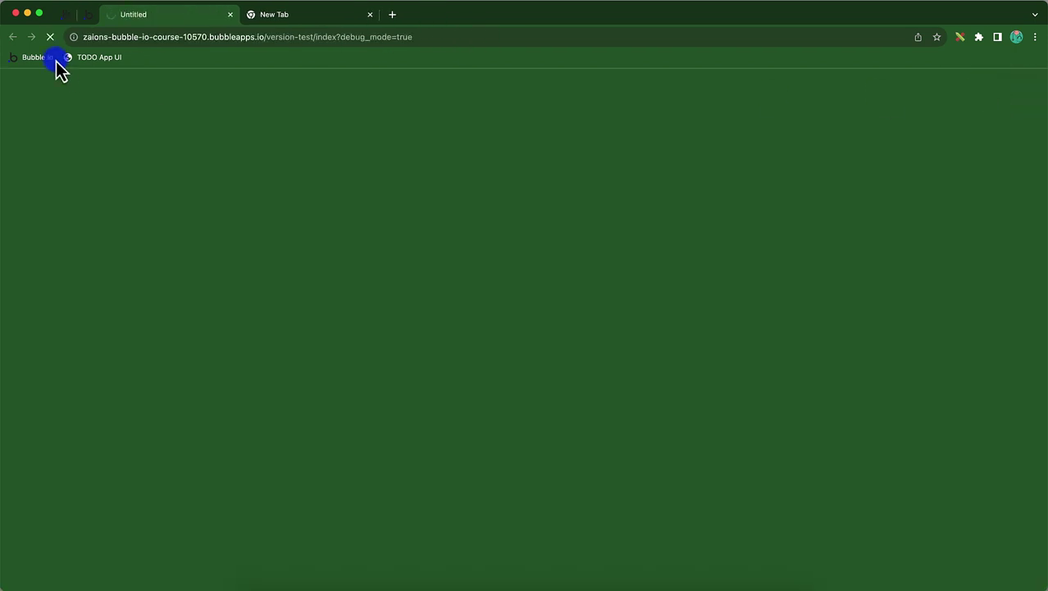
pyautogui.click(82, 15)
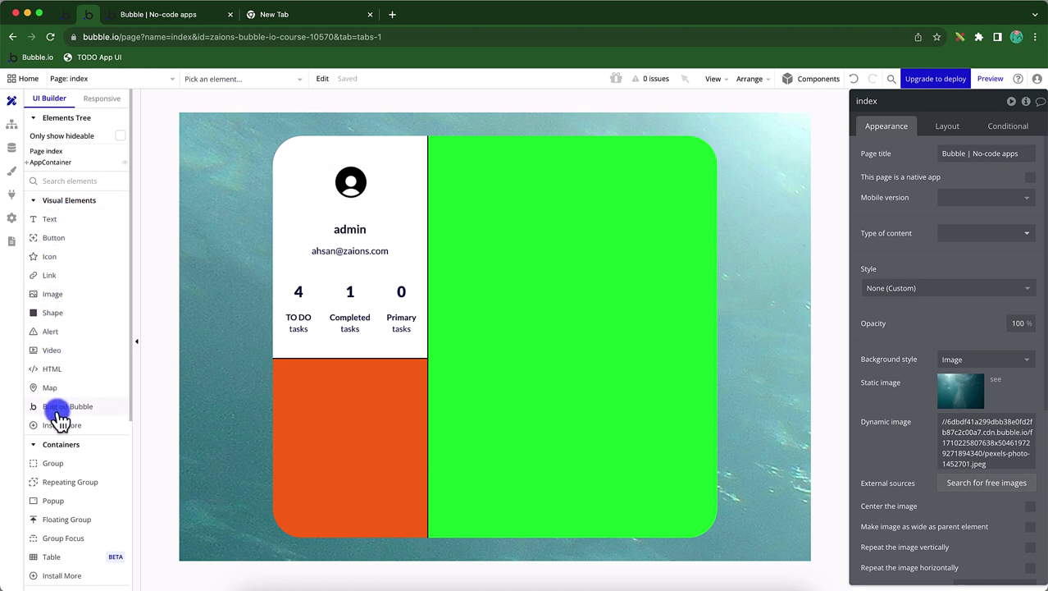
pyautogui.scroll(-6, 61, 414)
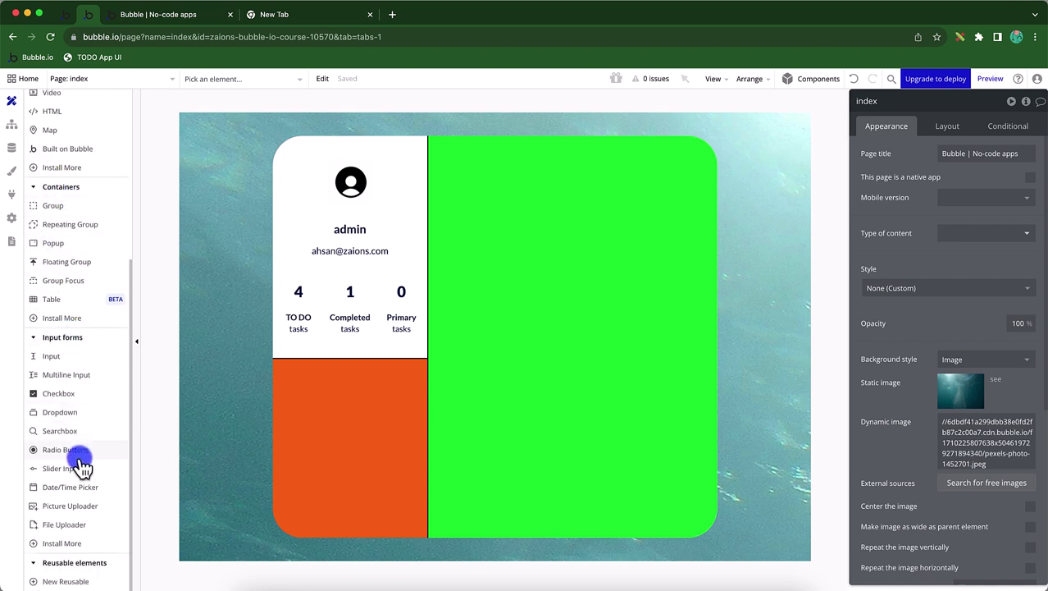
pyautogui.scroll(6, 63, 246)
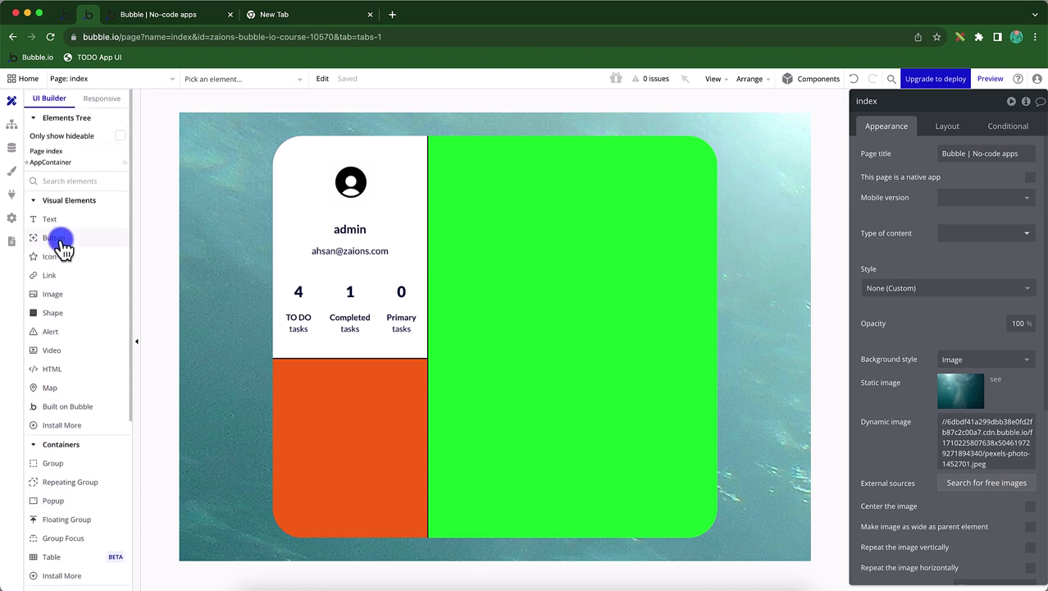
# Examine the workflow event categories and the app's data types before returning to the page design.
pyautogui.click(16, 125)
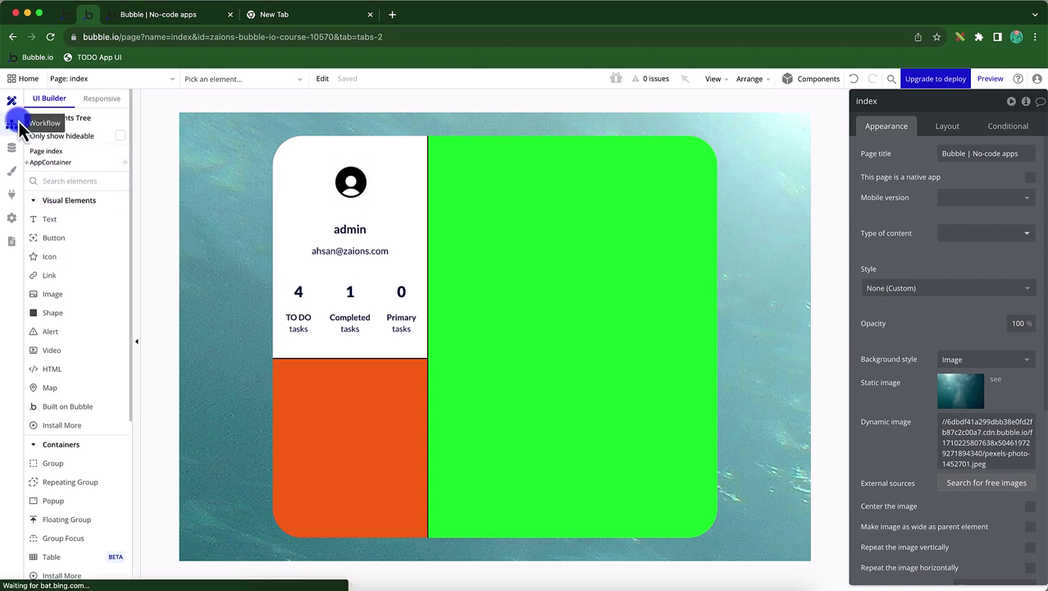
pyautogui.click(94, 154)
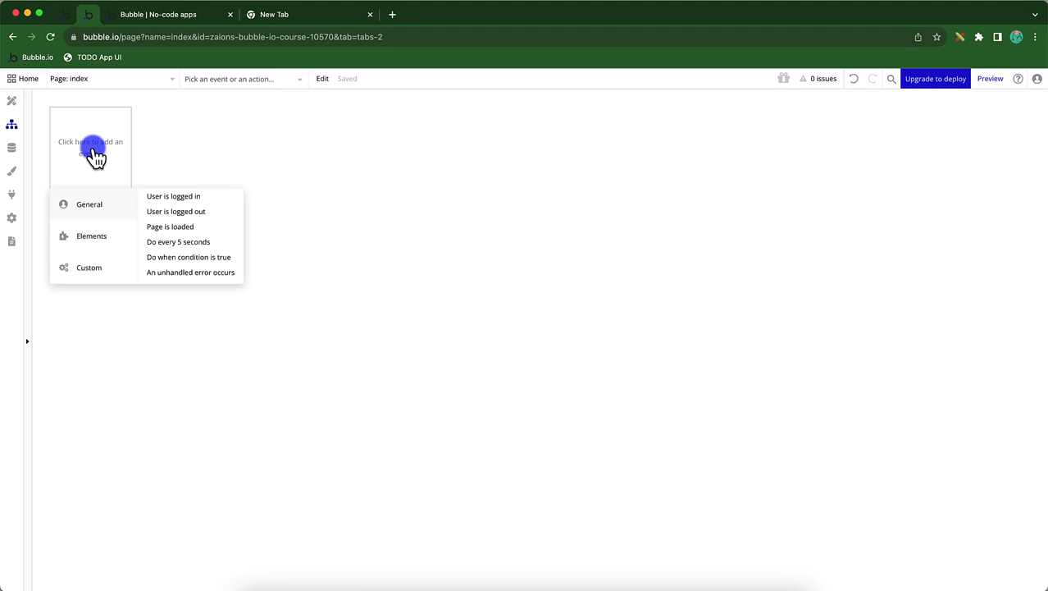
pyautogui.moveTo(89, 269)
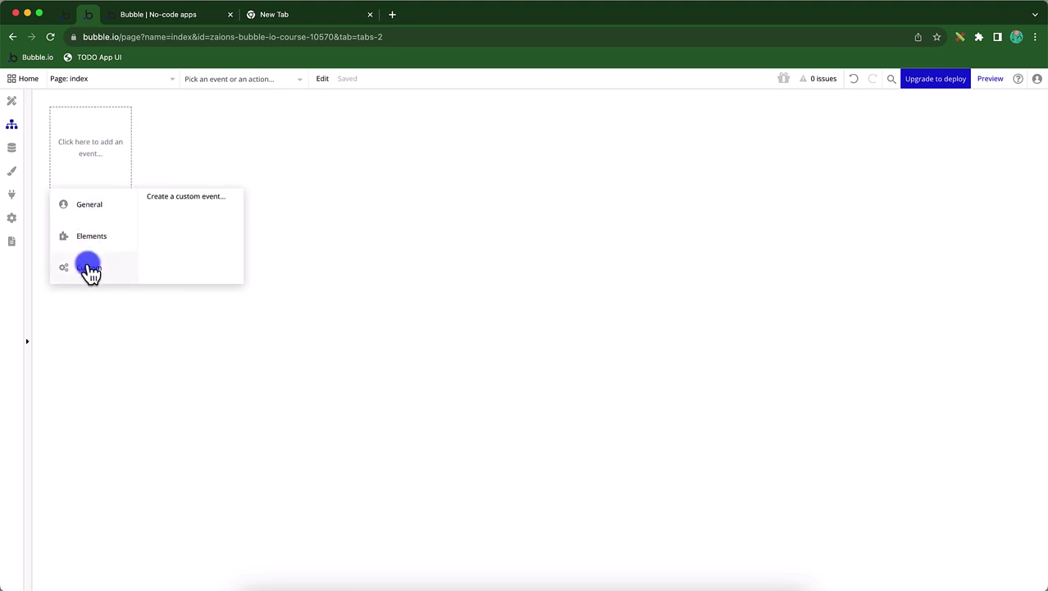
pyautogui.moveTo(89, 248)
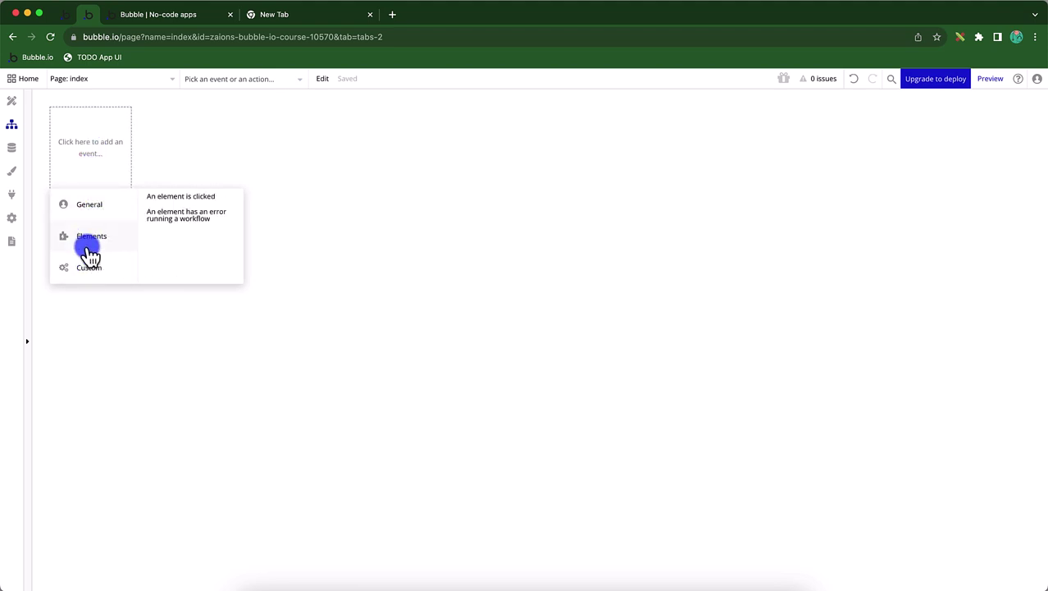
pyautogui.click(12, 150)
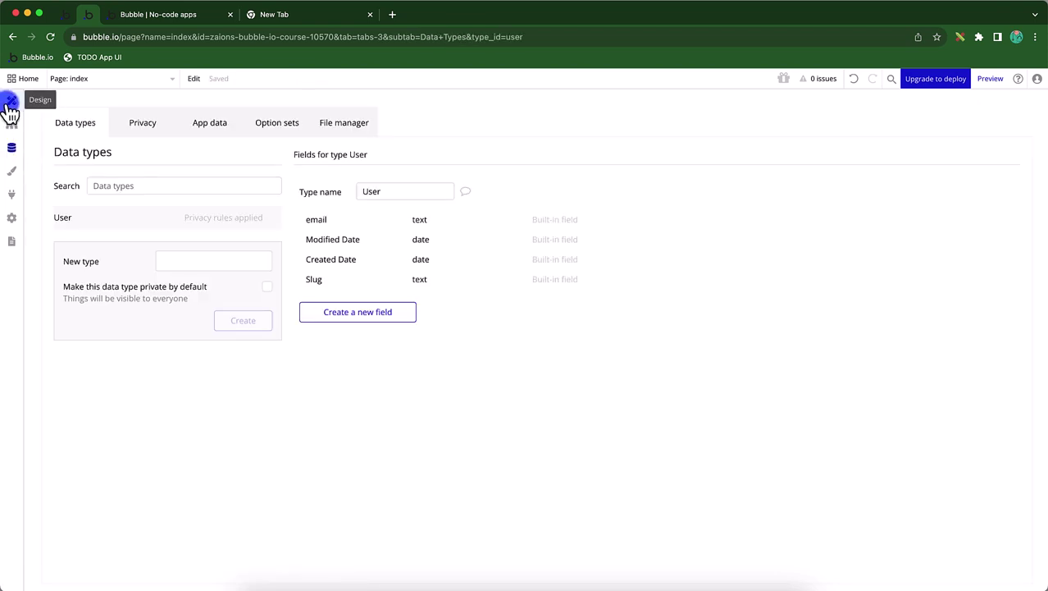
pyautogui.click(10, 102)
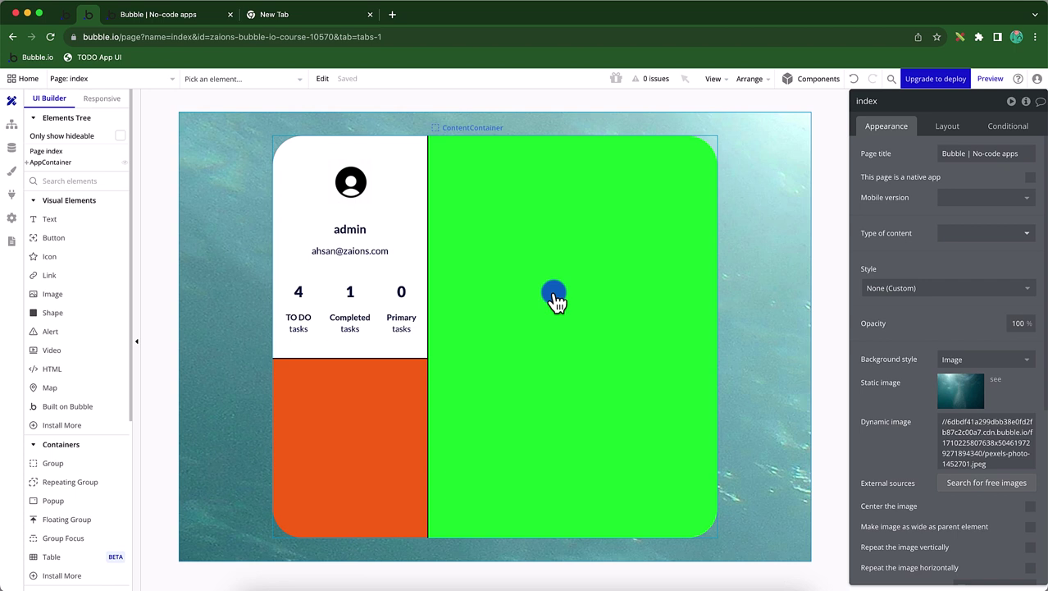
# Review the container and input form elements offered for the index page, down to the Date/Time Picker.
pyautogui.click(159, 344)
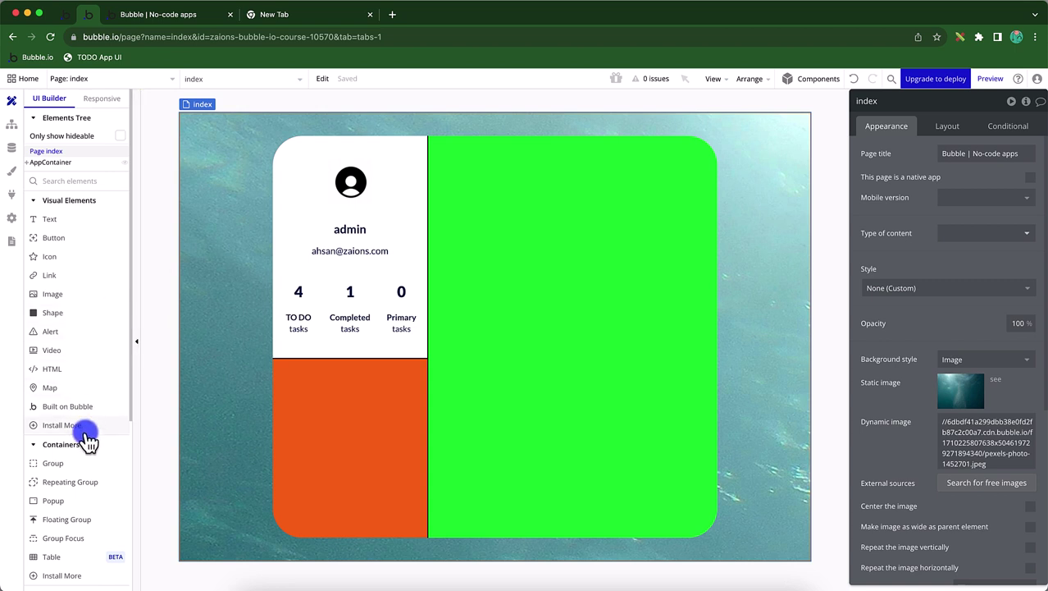
pyautogui.scroll(-5, 80, 387)
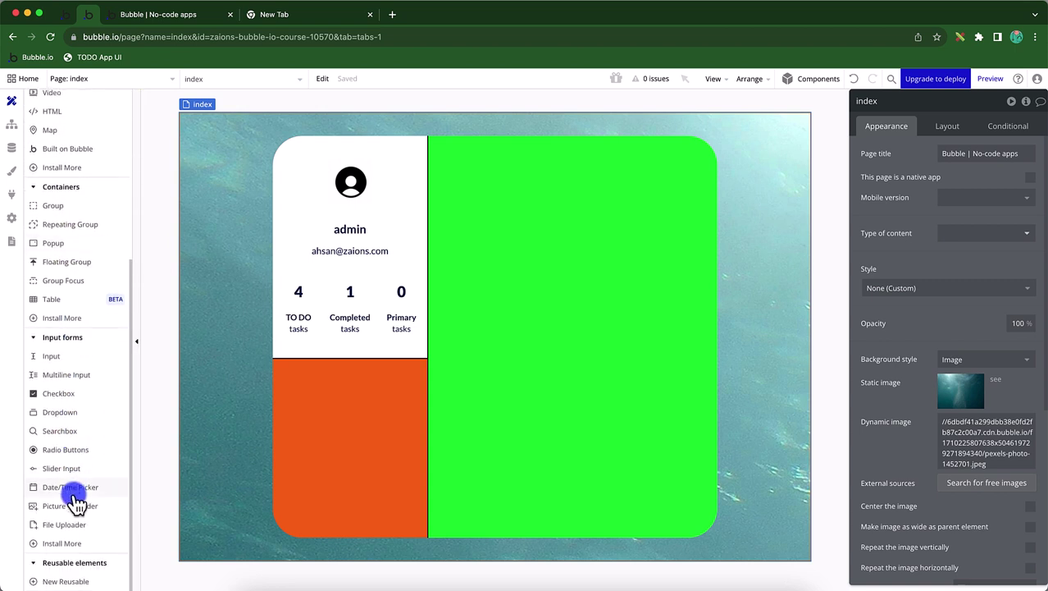
pyautogui.moveTo(73, 495)
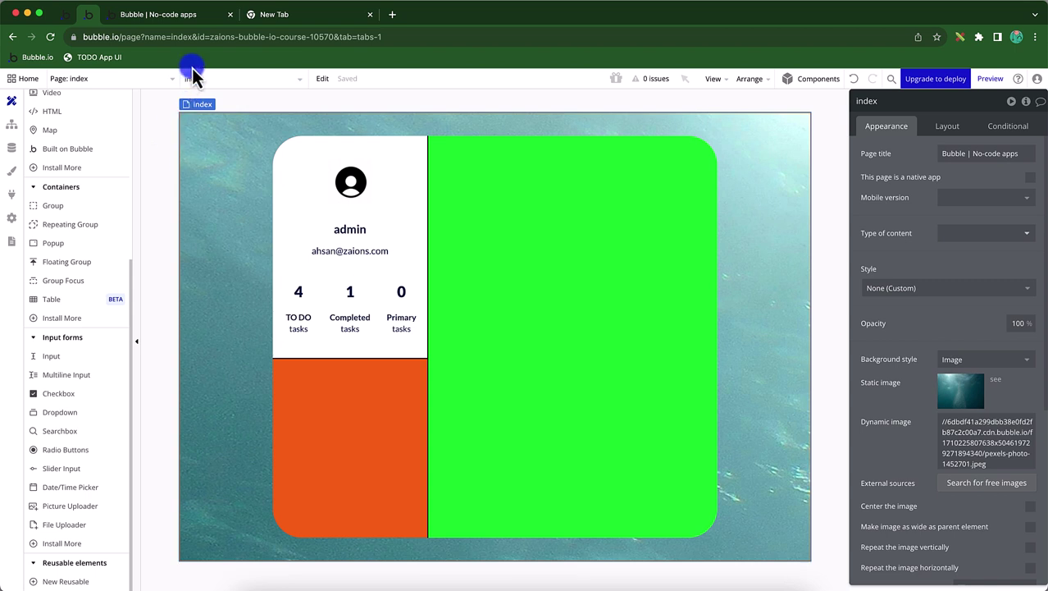
# Show the installed browser extensions, including Measure-it, from the empty browser tab.
pyautogui.click(283, 18)
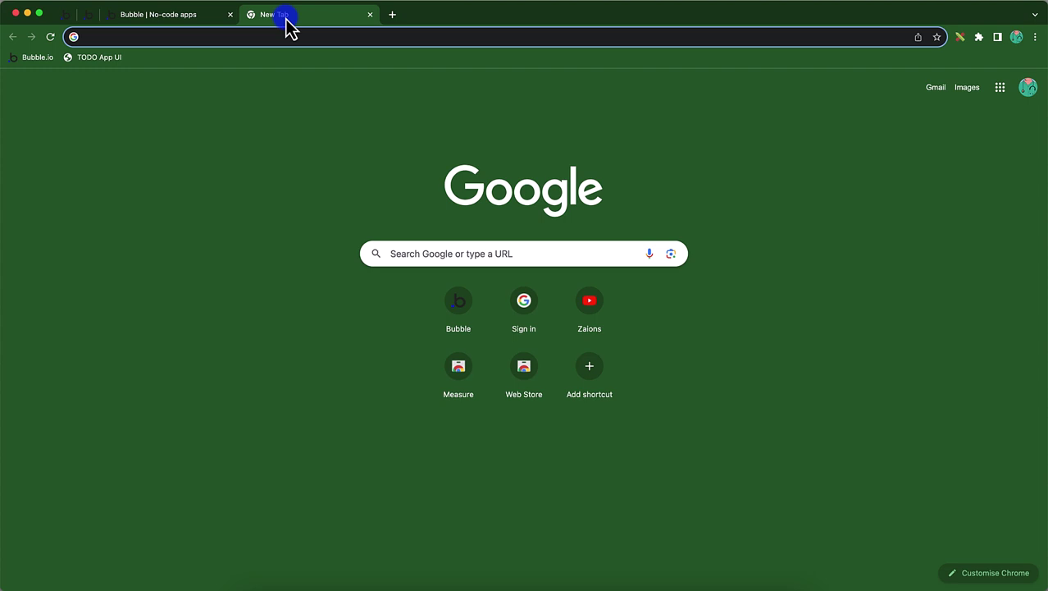
pyautogui.click(979, 39)
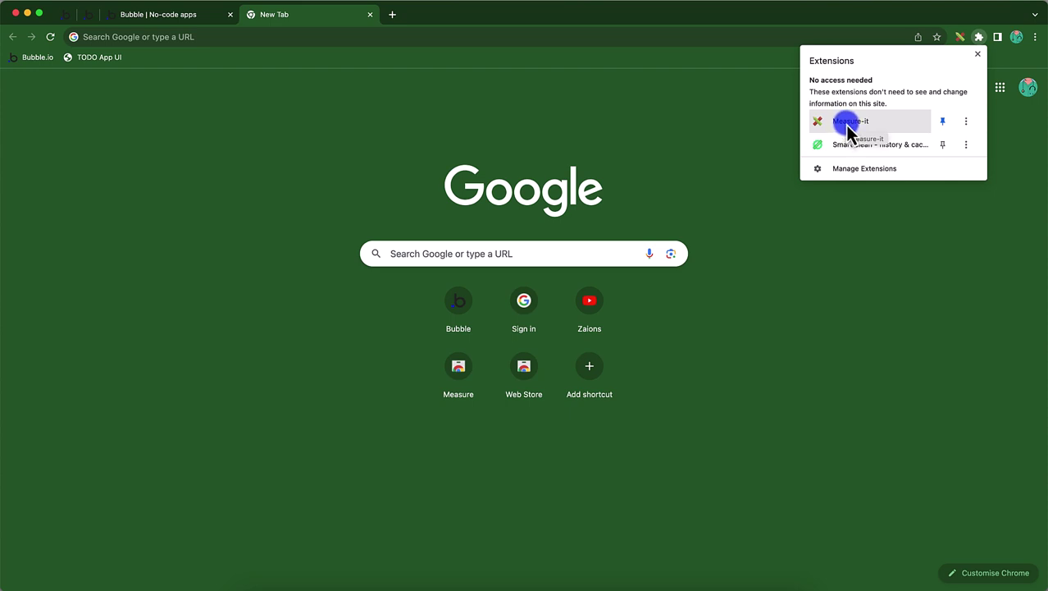
pyautogui.click(689, 119)
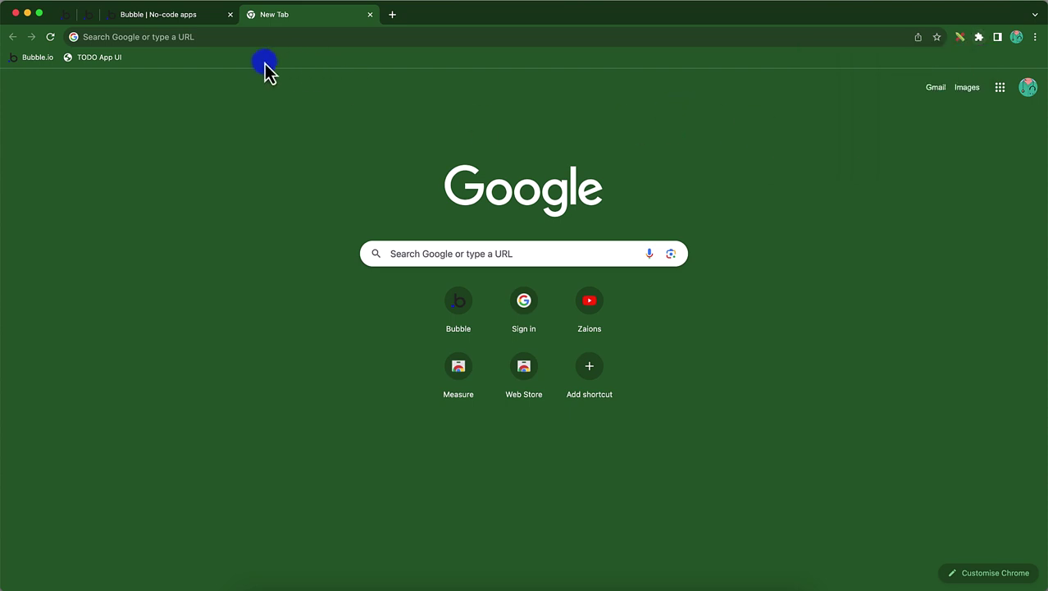
# Open the TODO App UI reference image and measure the area below the avatar with Measure-it.
pyautogui.click(104, 58)
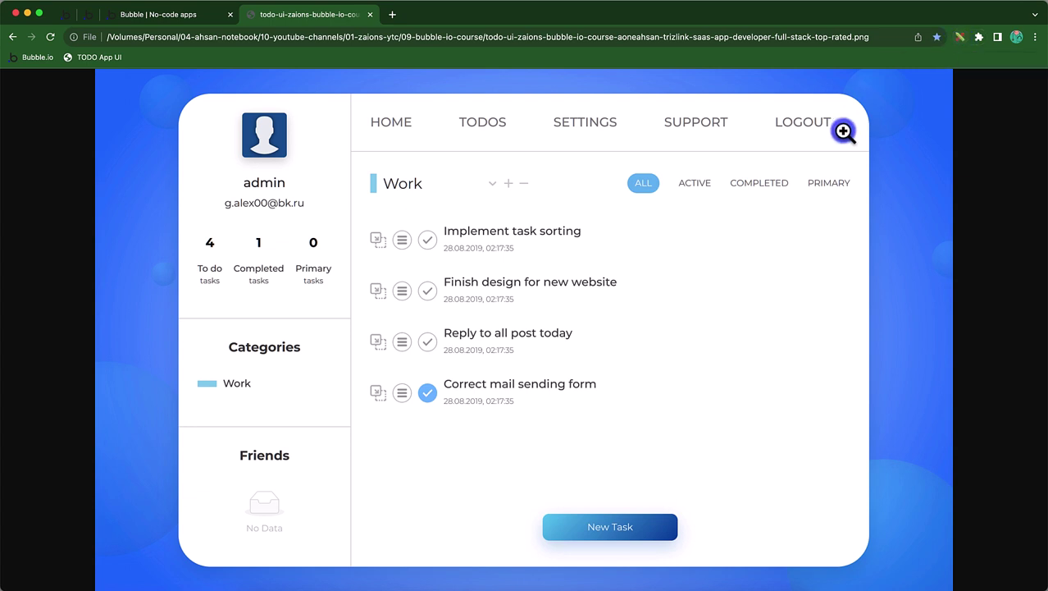
pyautogui.click(966, 46)
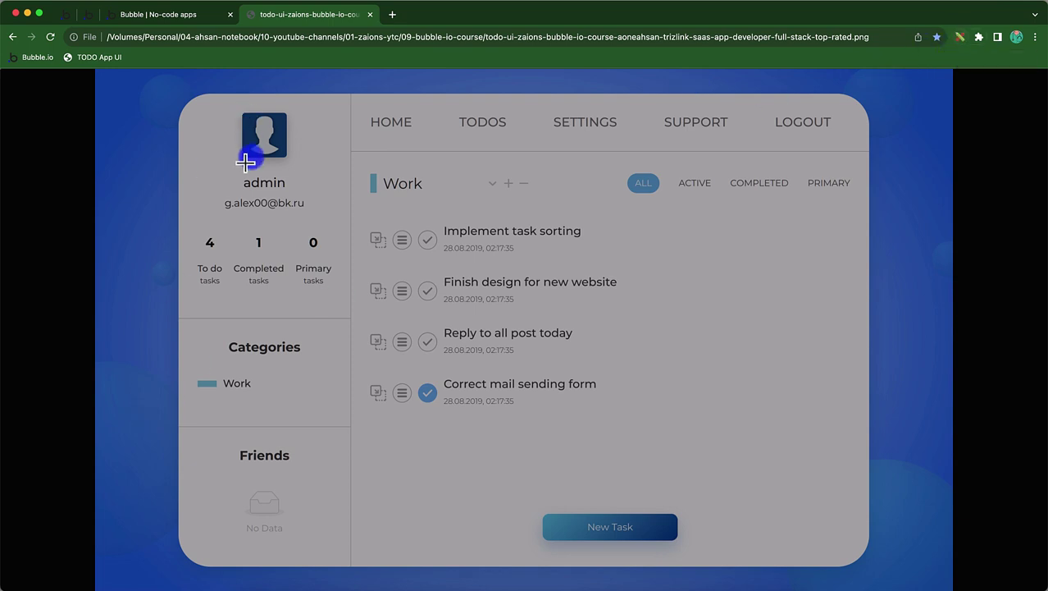
pyautogui.moveTo(248, 158); pyautogui.dragTo(291, 182)
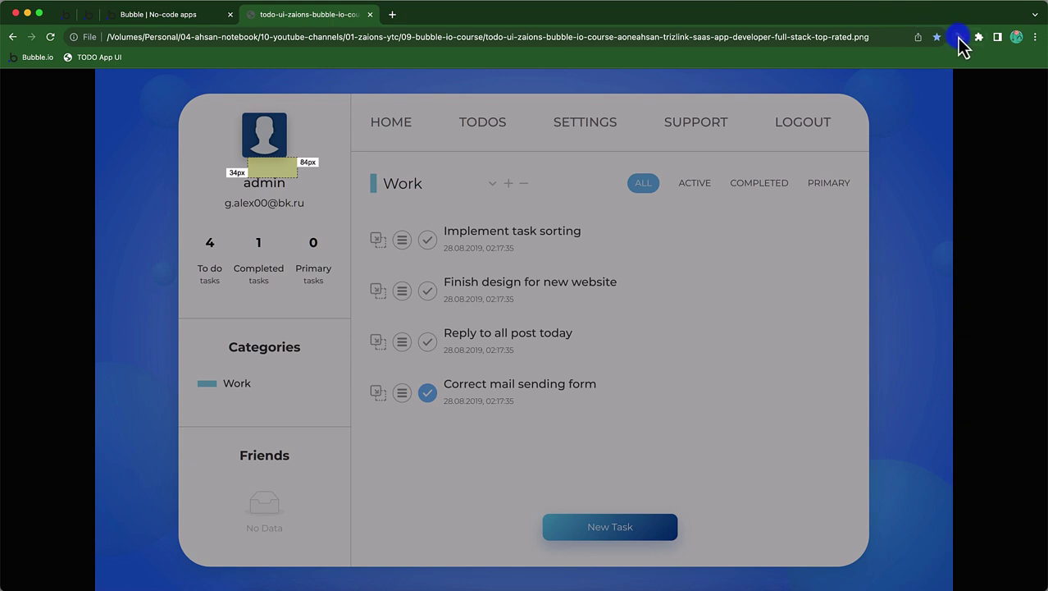
pyautogui.click(960, 38)
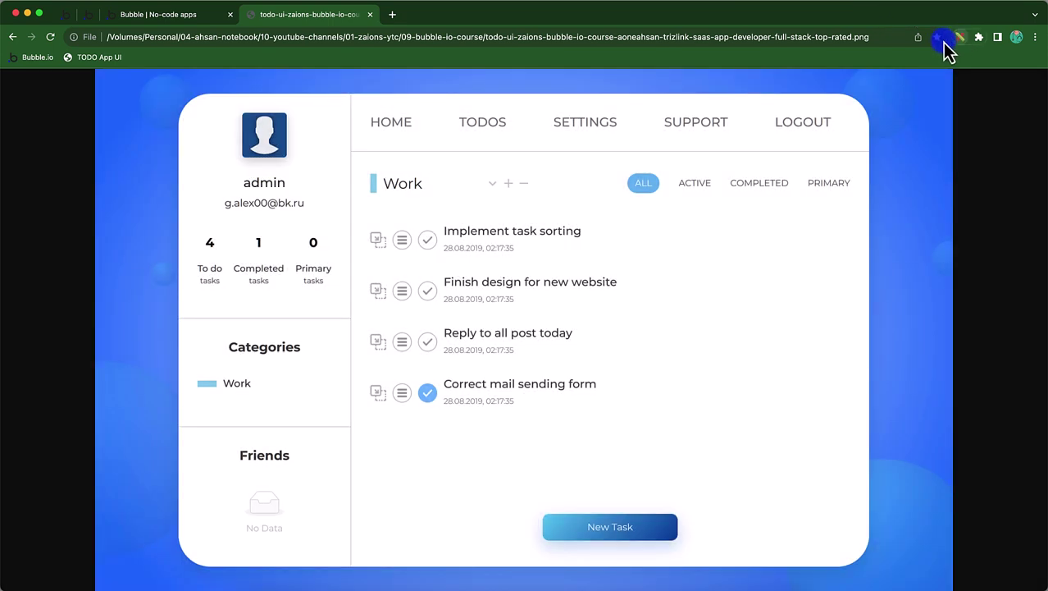
# Return to the Bubble editor and draw a Date/Time Picker about 335 by 330 px in the green content area.
pyautogui.click(97, 15)
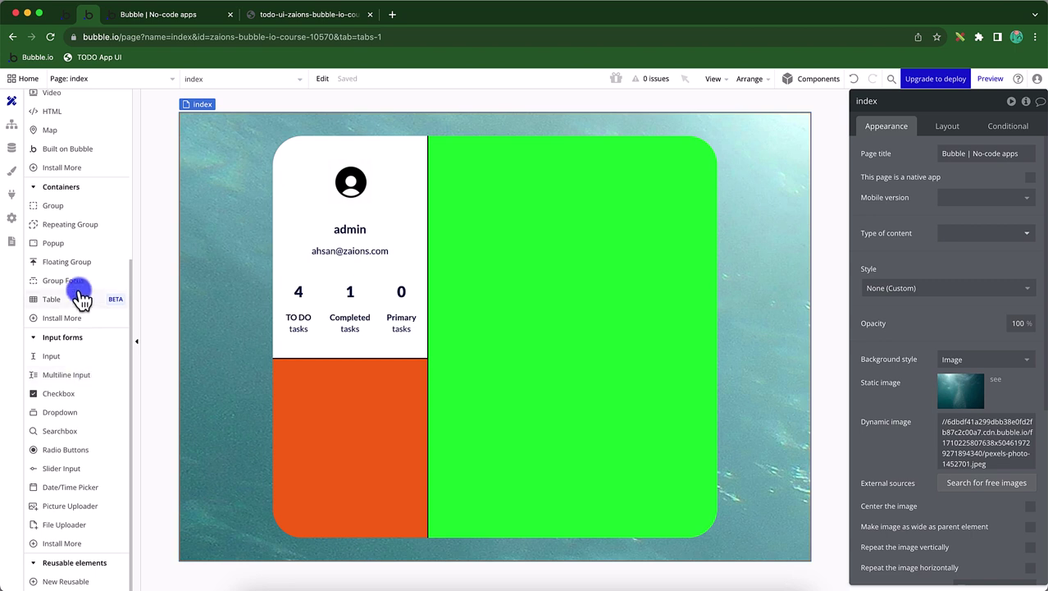
pyautogui.moveTo(99, 355); pyautogui.dragTo(180, 337)
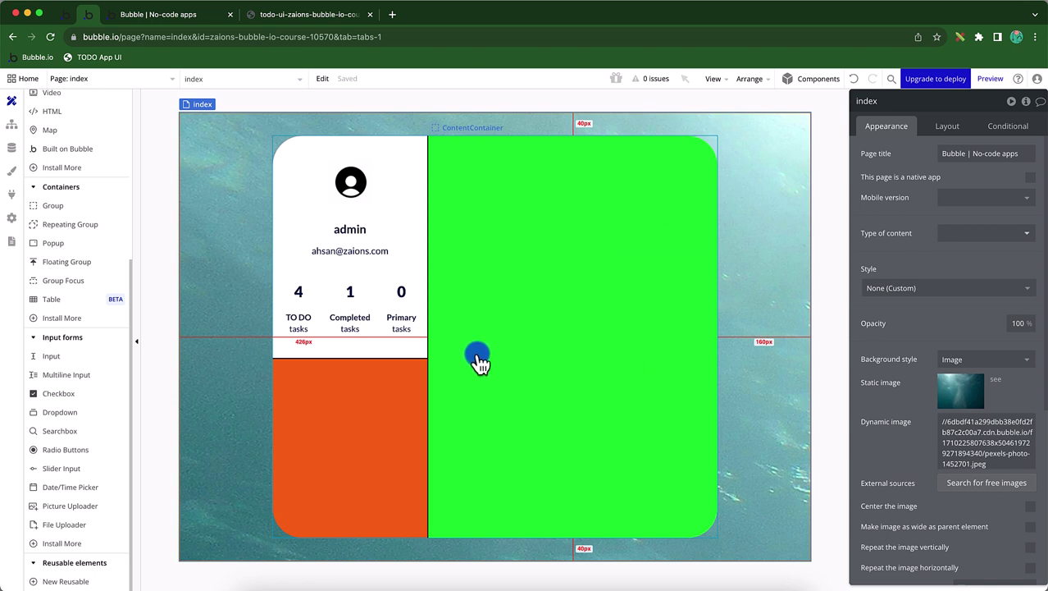
pyautogui.scroll(1, 80, 218)
pyautogui.scroll(5, 79, 218)
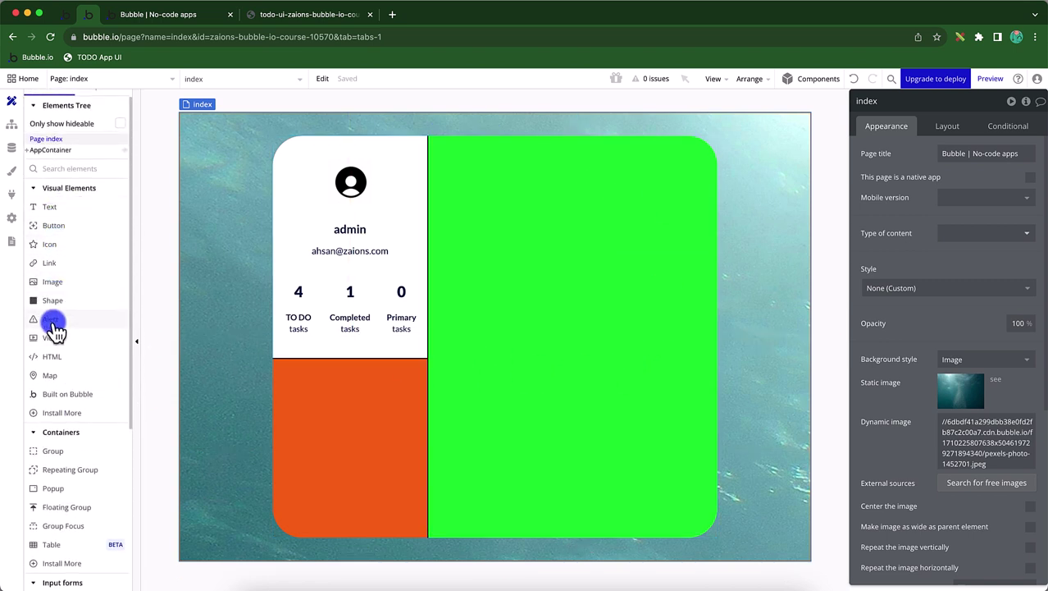
pyautogui.scroll(-4, 53, 386)
pyautogui.scroll(-3, 53, 379)
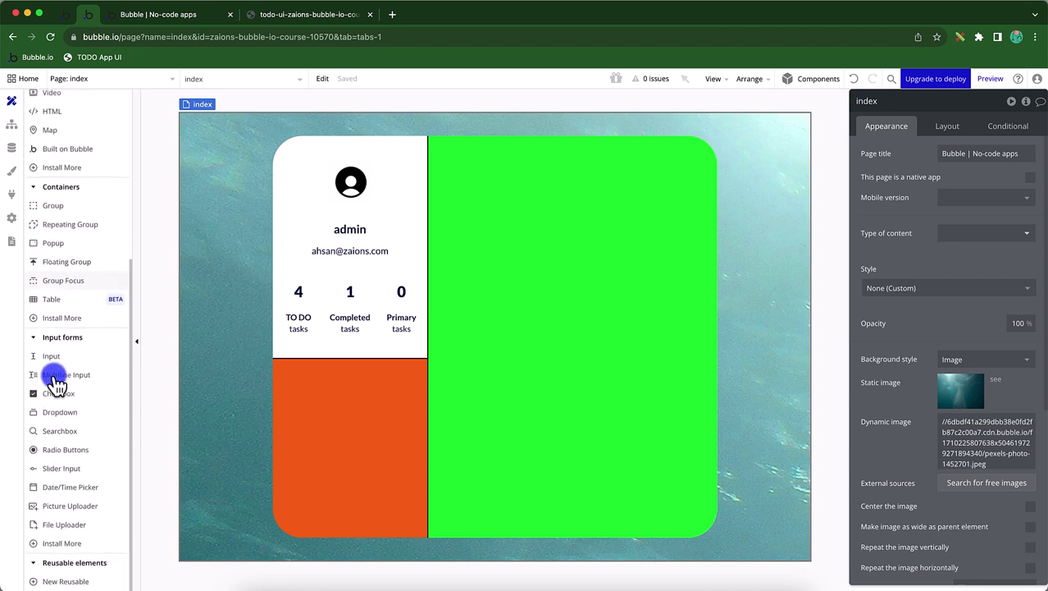
pyautogui.click(65, 488)
pyautogui.moveTo(486, 202)
pyautogui.mouseDown()
pyautogui.moveTo(696, 354)
pyautogui.moveTo(644, 403)
pyautogui.mouseUp()
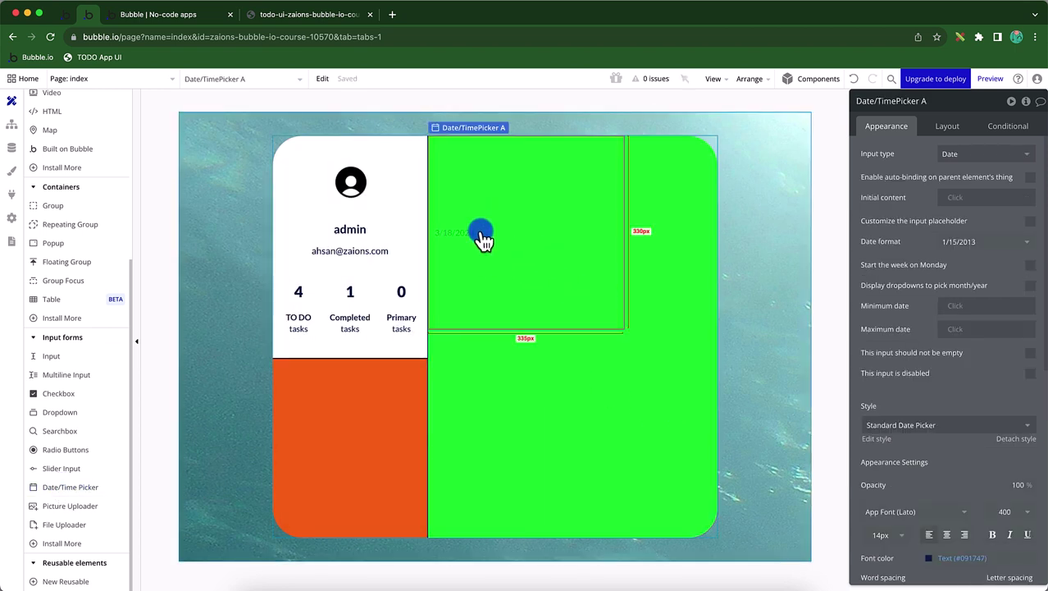
# Preview the page and open the date picker's calendar in the running app.
pyautogui.moveTo(474, 281); pyautogui.dragTo(1017, 87)
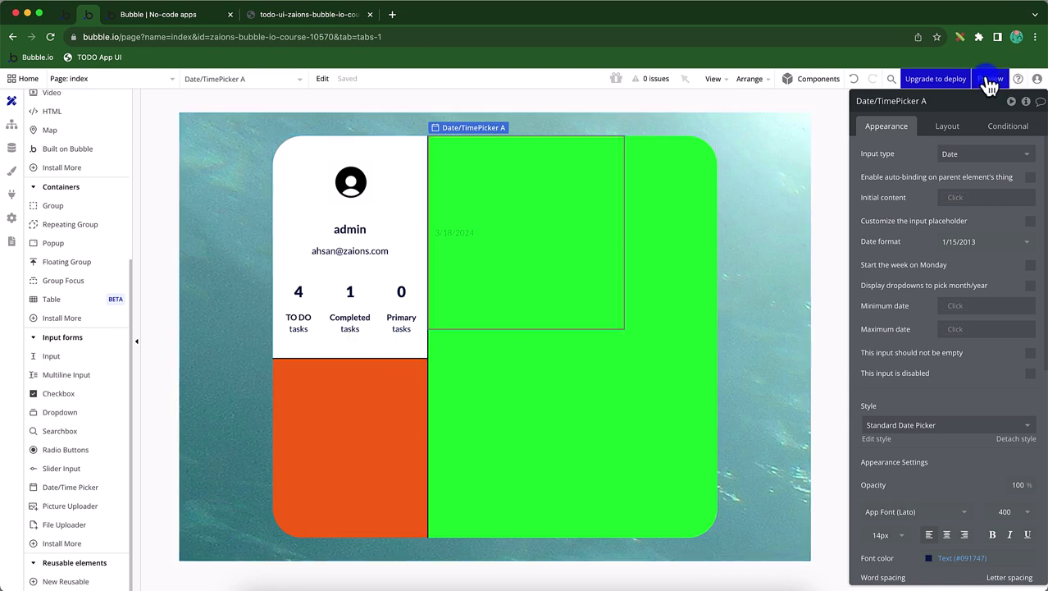
pyautogui.click(988, 79)
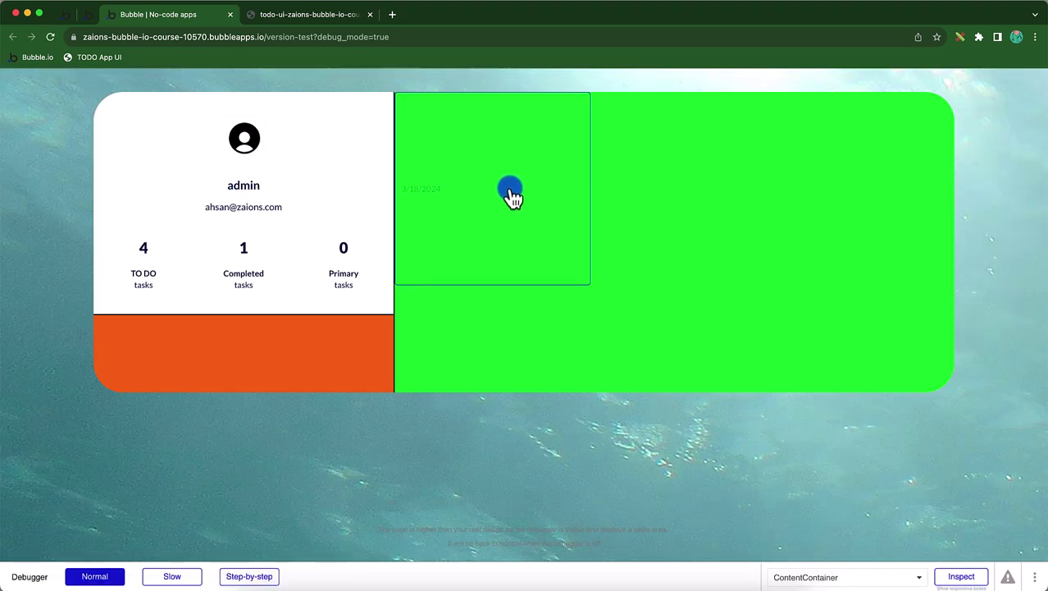
pyautogui.click(554, 208)
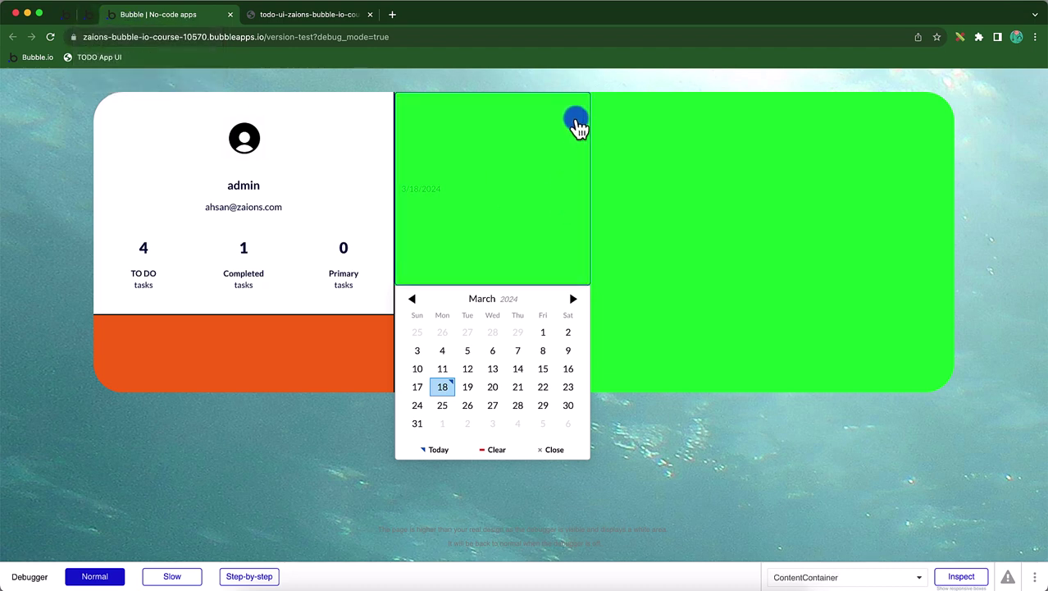
# Return to the editor and delete the Date/Time Picker from the green content area.
pyautogui.click(97, 19)
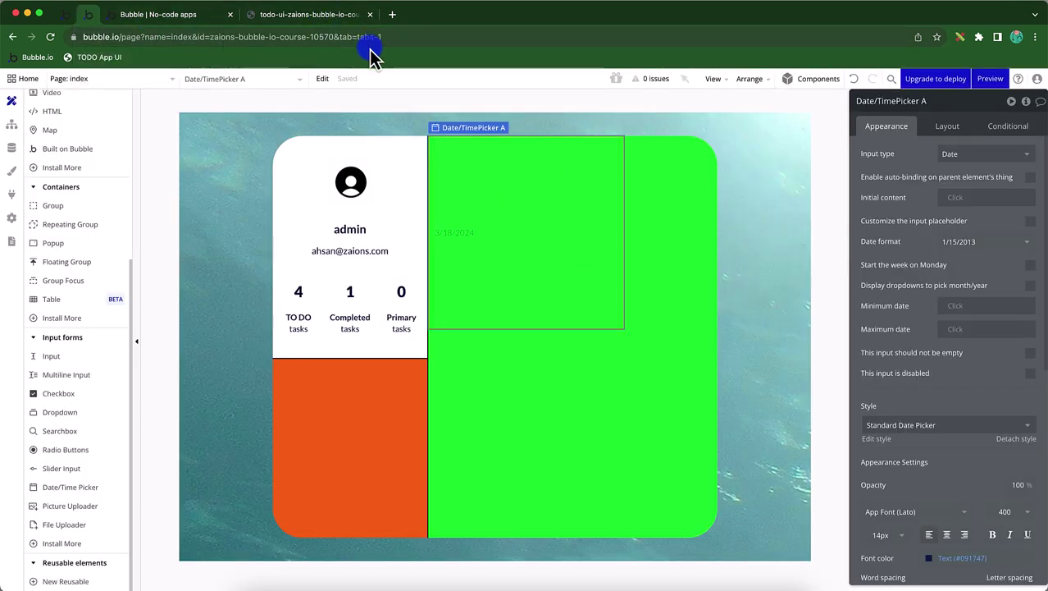
pyautogui.click(503, 183)
pyautogui.press('BackSpace')
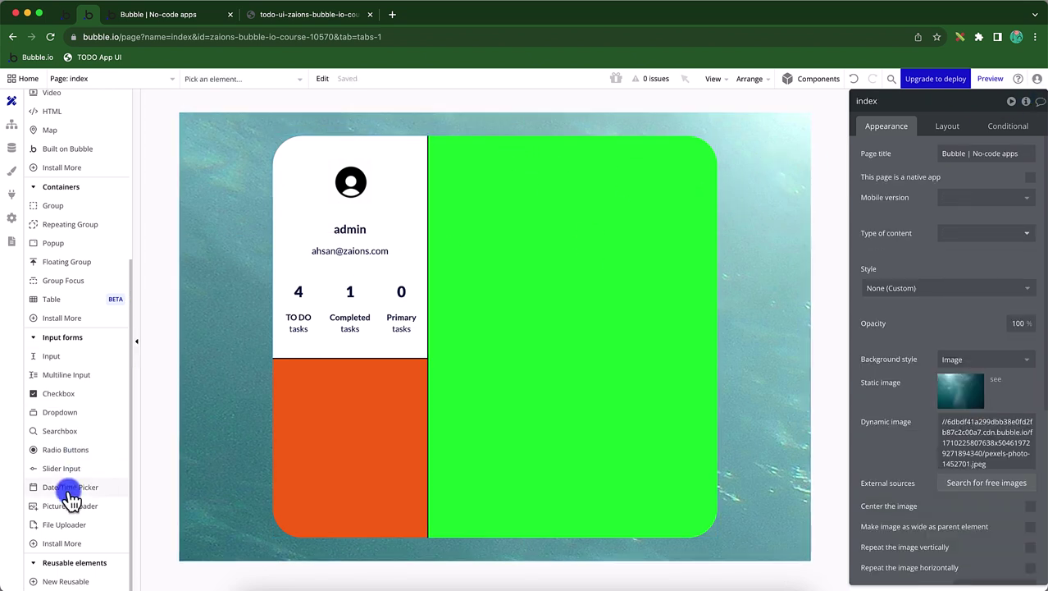
pyautogui.scroll(5, 72, 381)
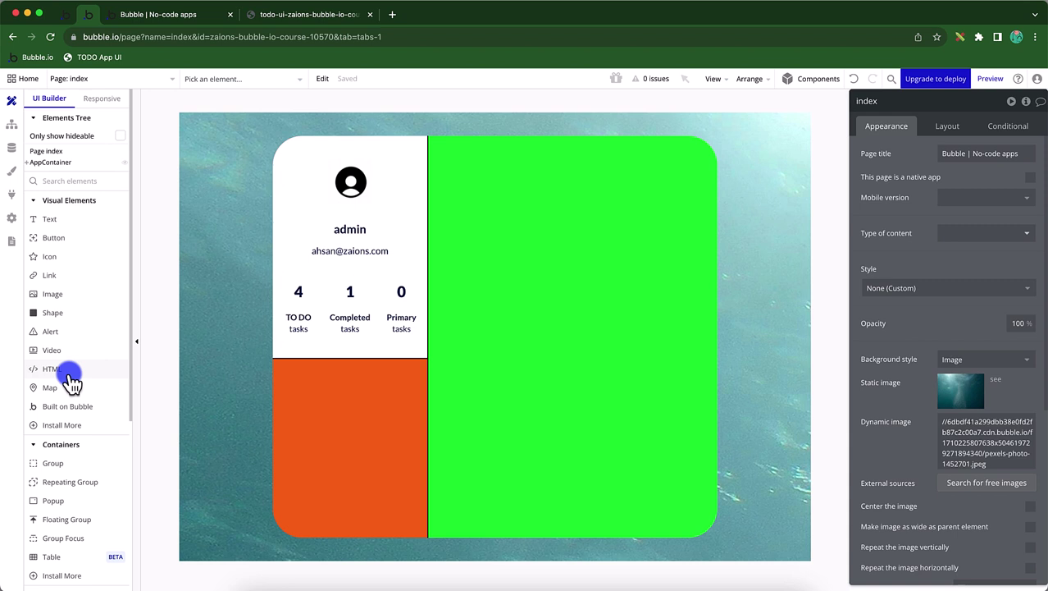
pyautogui.moveTo(72, 381)
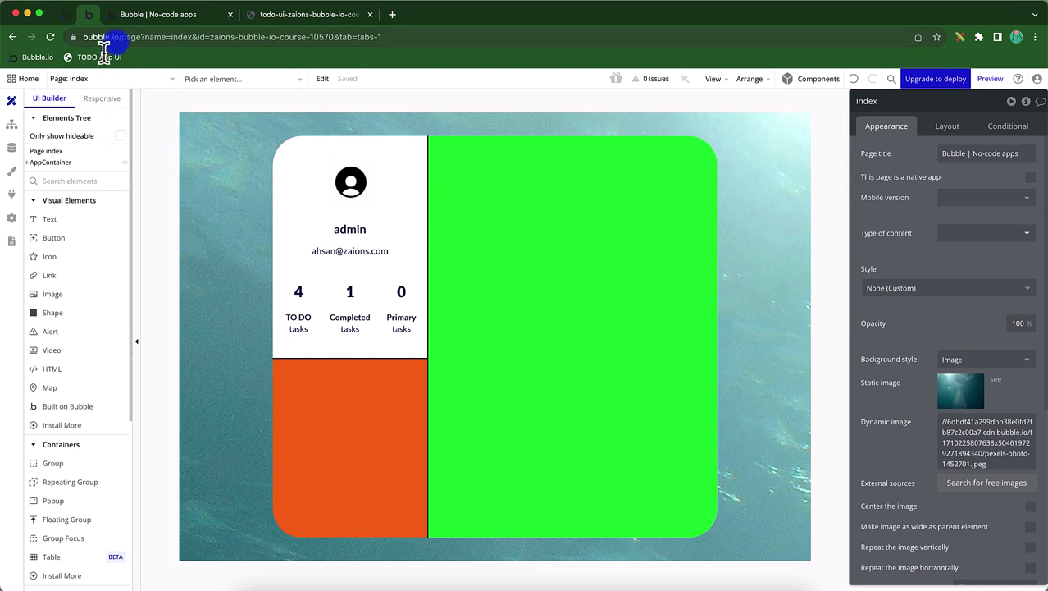
pyautogui.moveTo(119, 37); pyautogui.dragTo(82, 47)
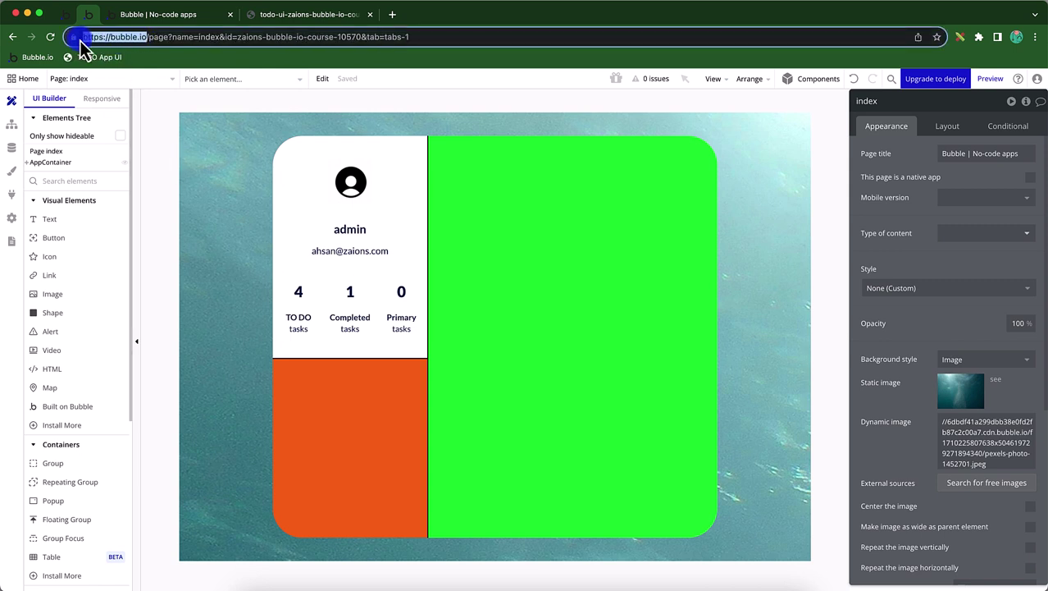
pyautogui.click(195, 163)
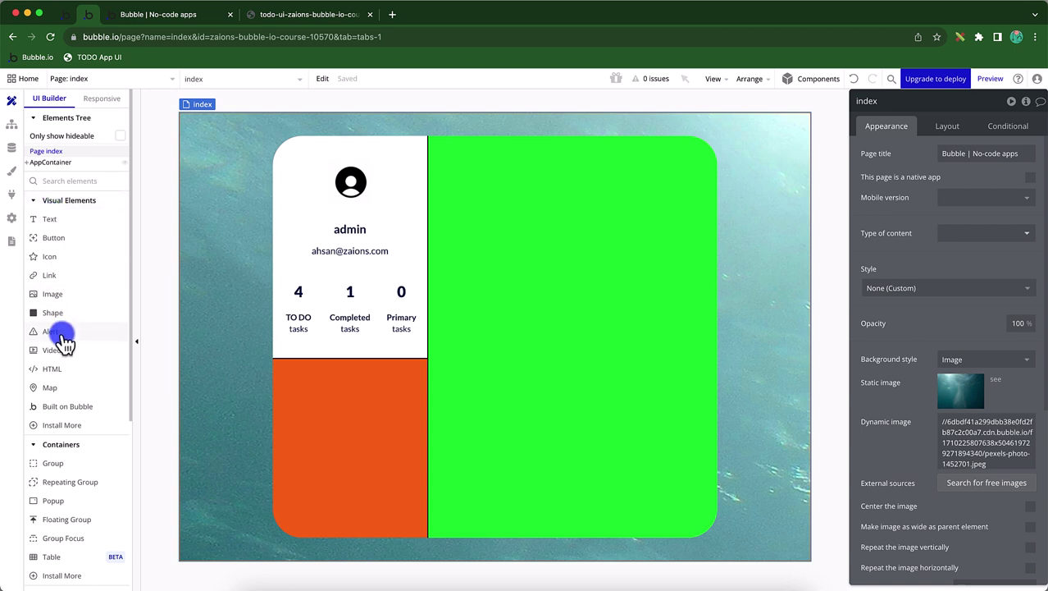
# Open the installer for more visual elements and examine its plugin list and its type, category, pricing and builder filters.
pyautogui.click(60, 427)
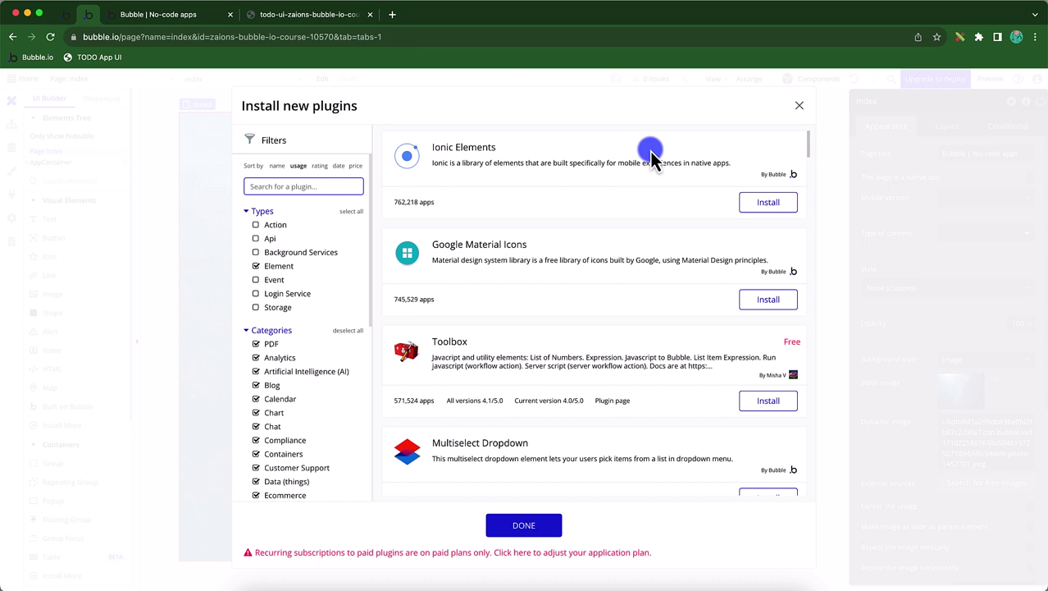
pyautogui.click(800, 107)
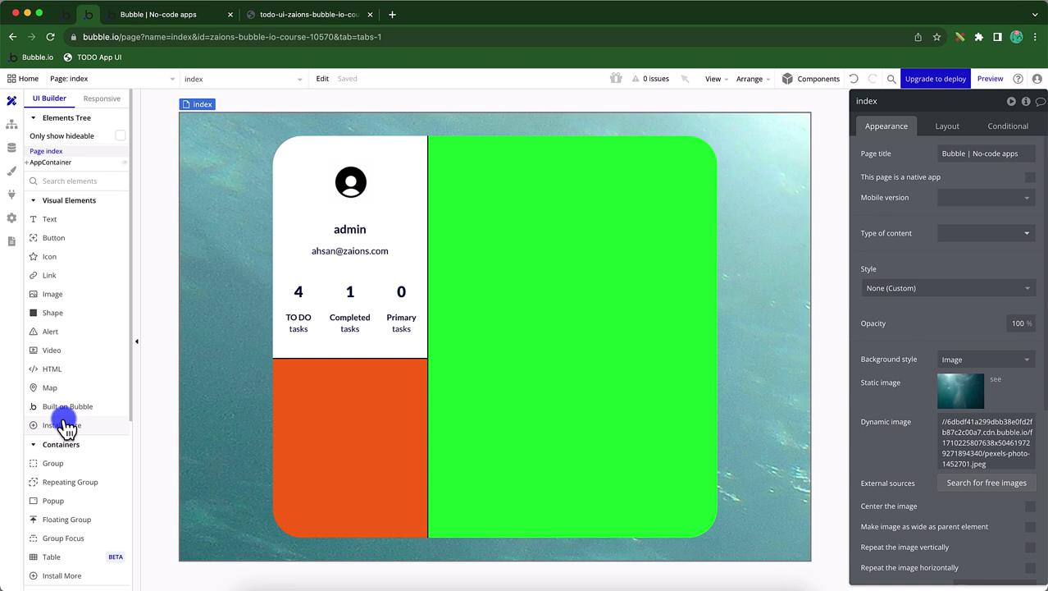
pyautogui.click(65, 427)
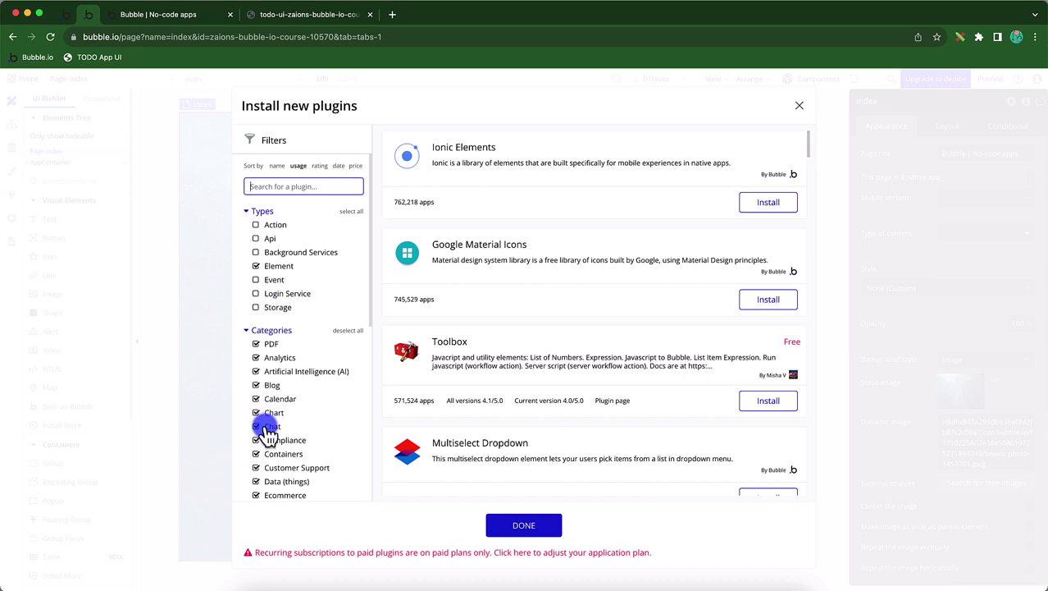
pyautogui.scroll(-9, 267, 433)
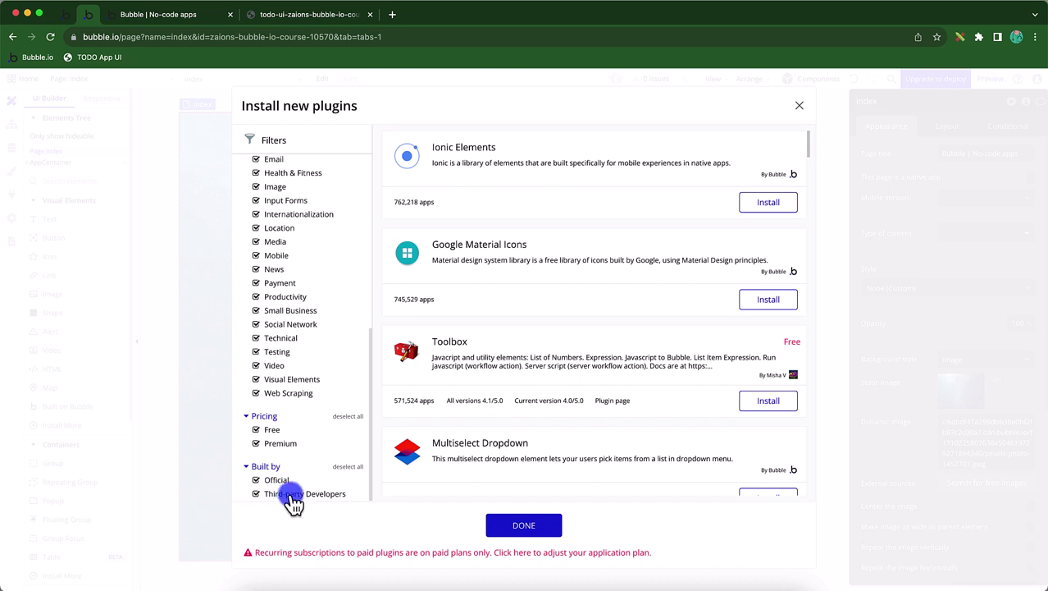
# Filter the plugin list to third-party developers only and browse it, then filter it to official plugins only.
pyautogui.click(277, 480)
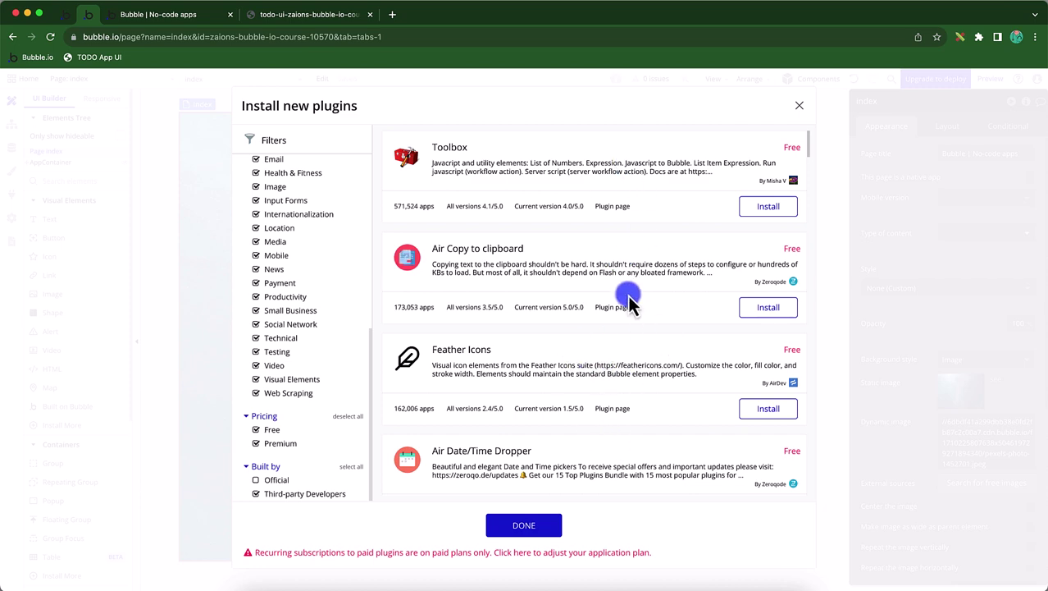
pyautogui.scroll(-10, 604, 422)
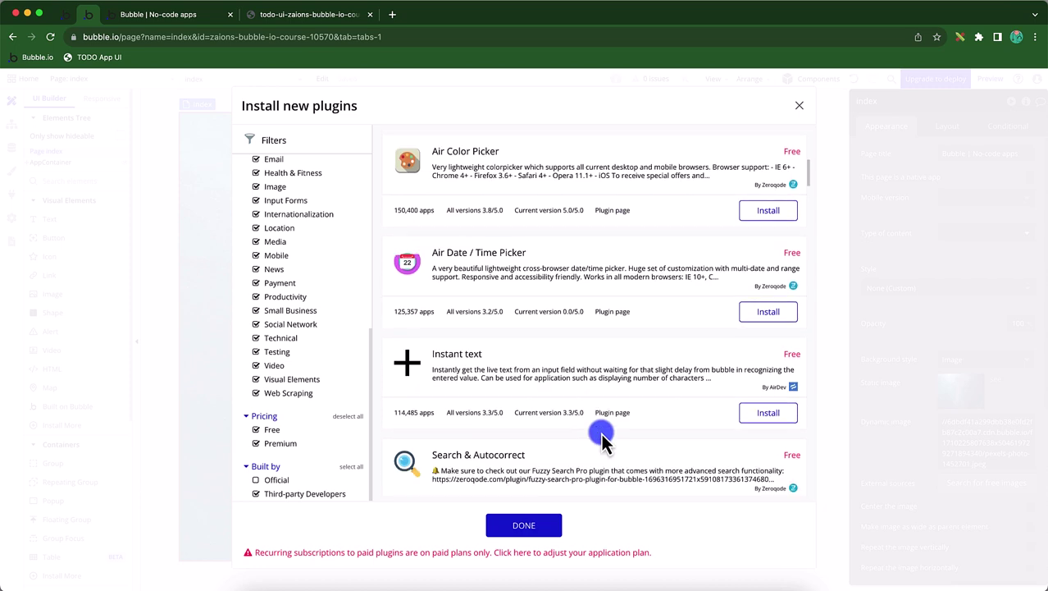
pyautogui.click(269, 483)
pyautogui.click(277, 495)
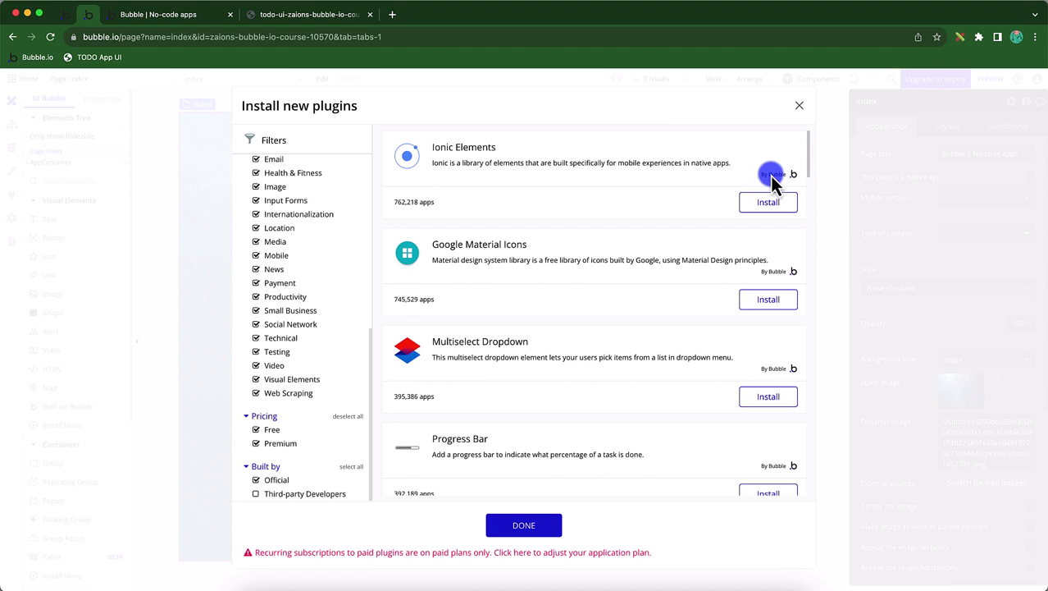
# Switch the filter back to third-party developers only and view the contributor profile of the Toolbox plugin.
pyautogui.click(277, 481)
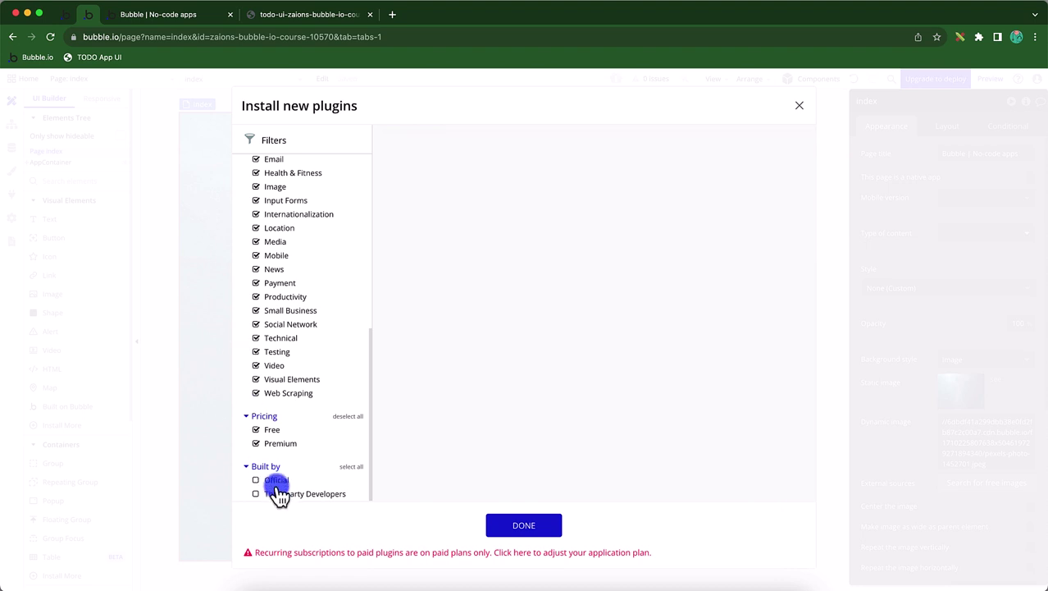
pyautogui.click(277, 495)
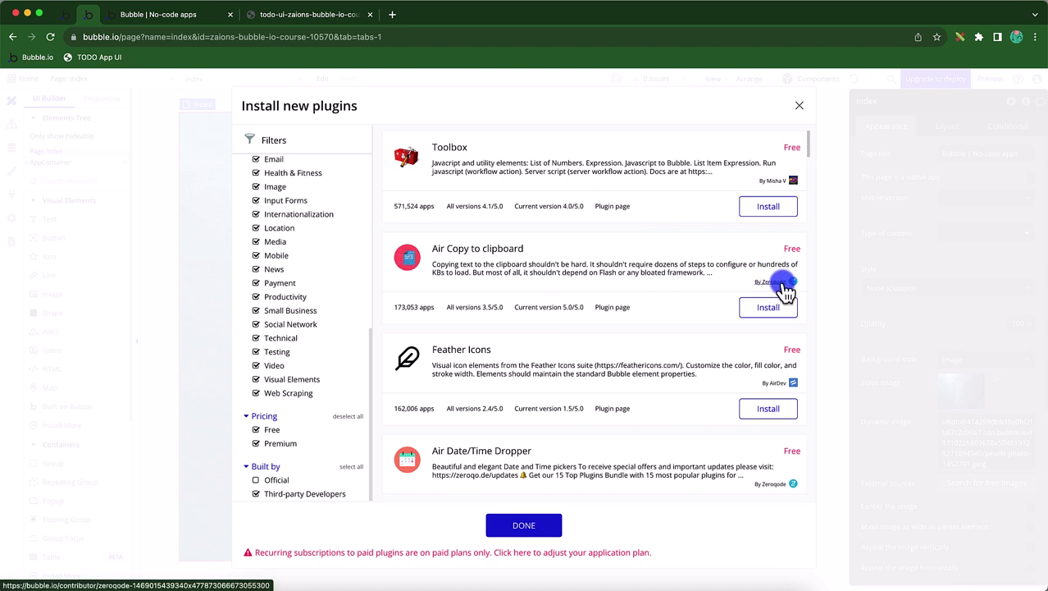
pyautogui.click(776, 181)
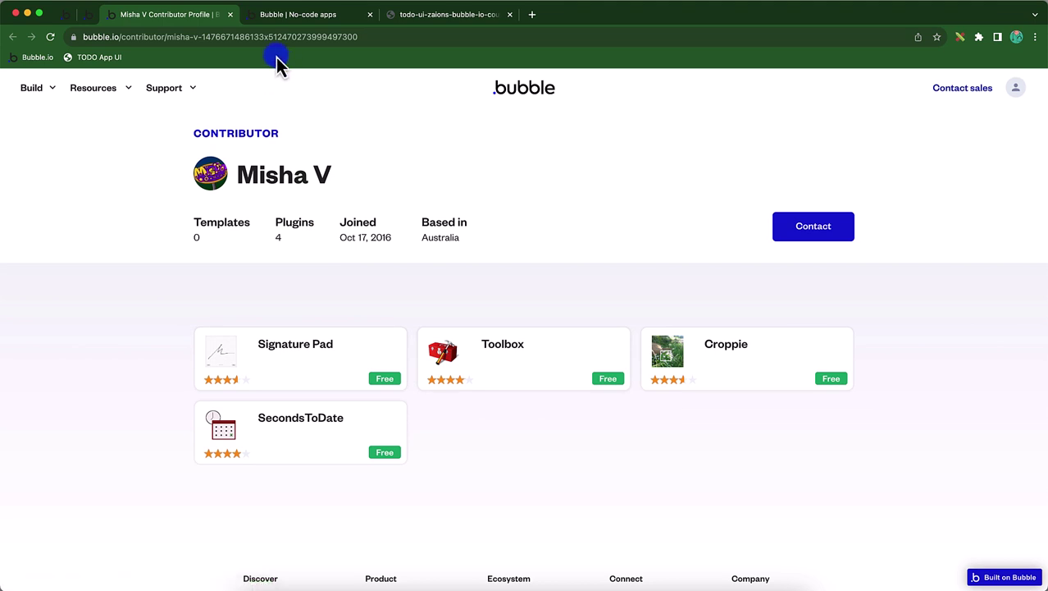
pyautogui.click(230, 14)
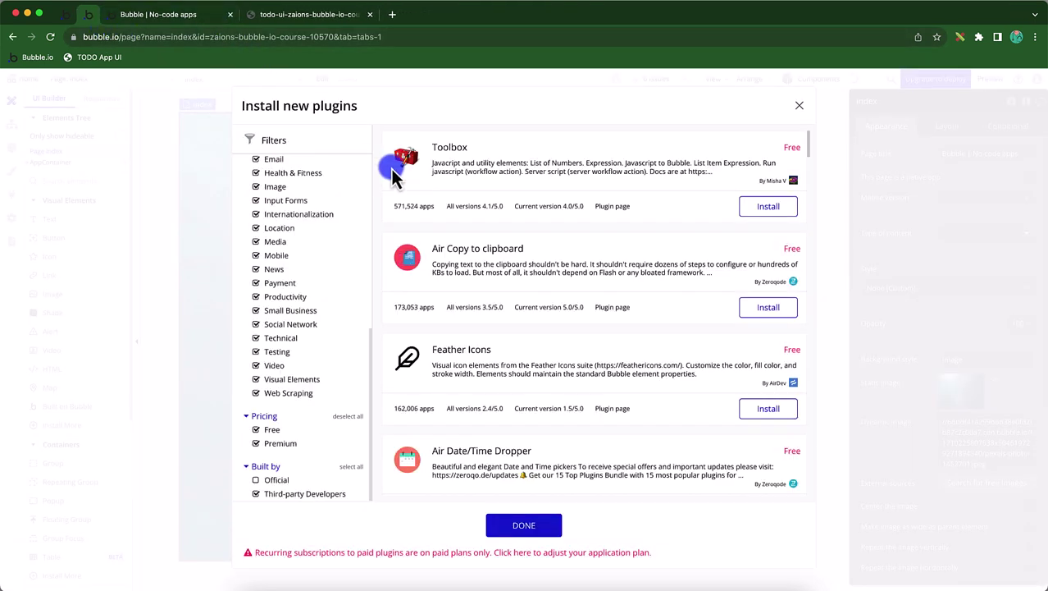
# Filter the third-party plugins to premium ones only, then to free ones only.
pyautogui.click(270, 431)
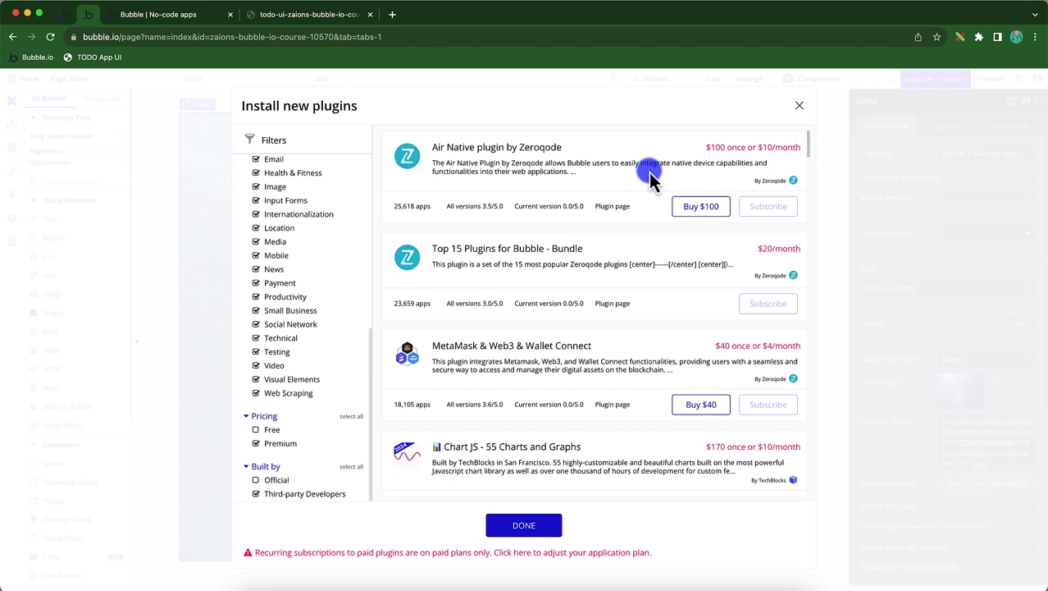
pyautogui.click(279, 444)
pyautogui.click(270, 430)
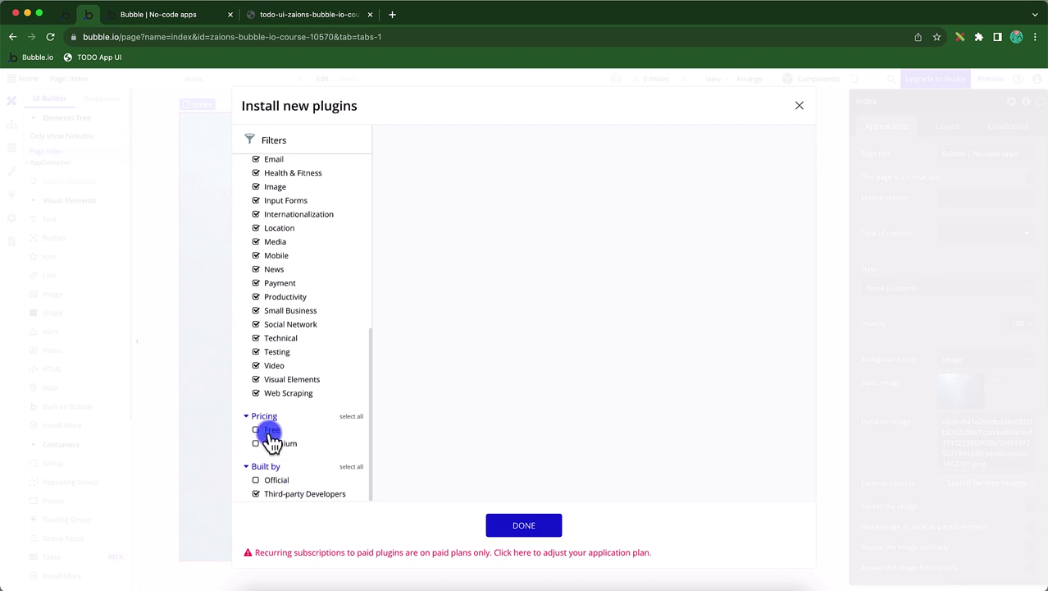
# Browse the free third-party plugins and close the plugin installer, checking once more how it opens from the visual elements.
pyautogui.scroll(-6, 620, 346)
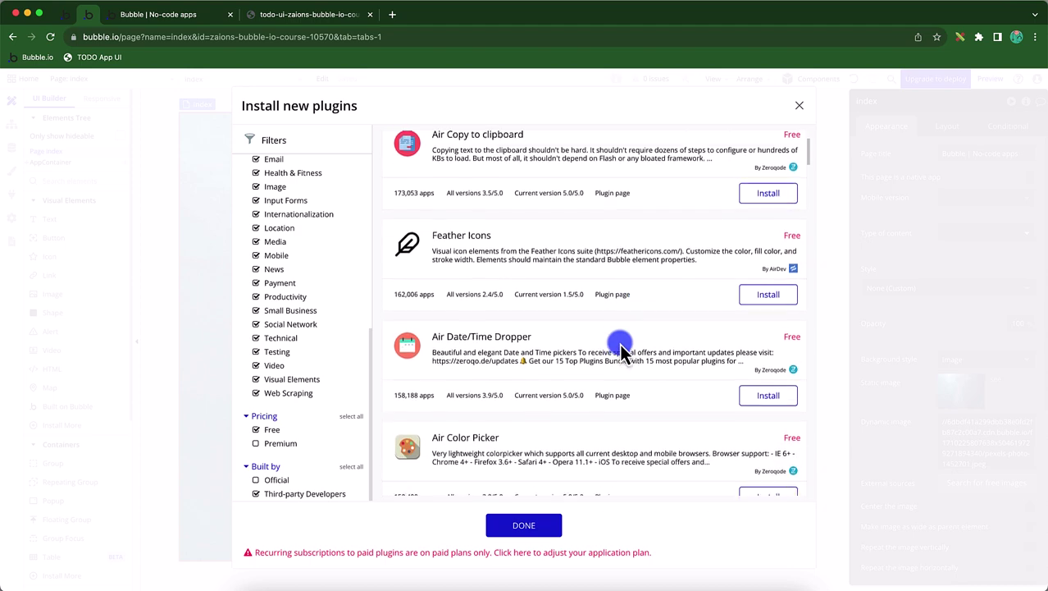
pyautogui.scroll(-5, 620, 351)
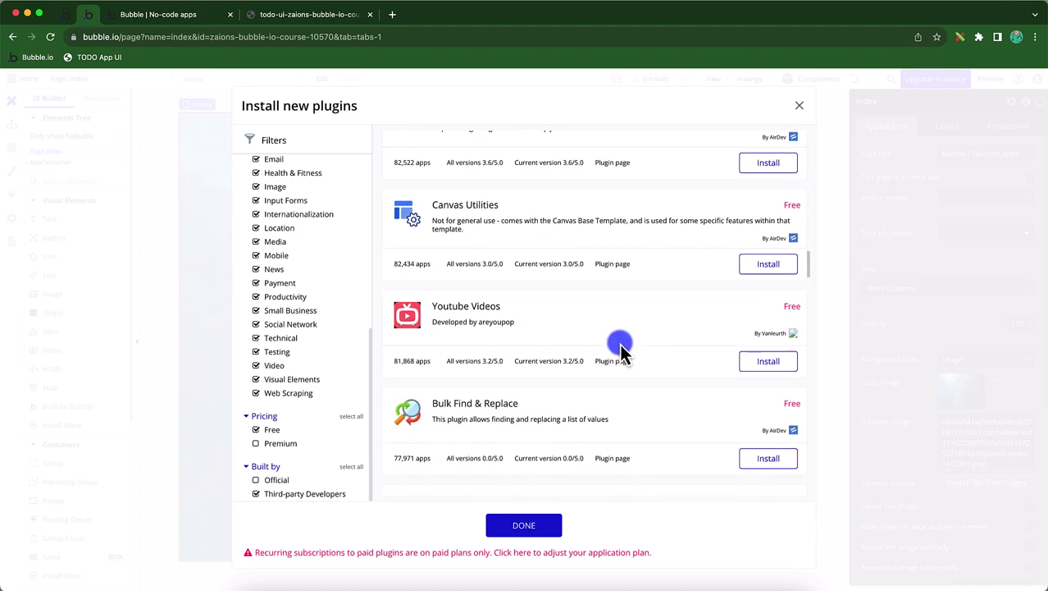
pyautogui.scroll(10, 620, 351)
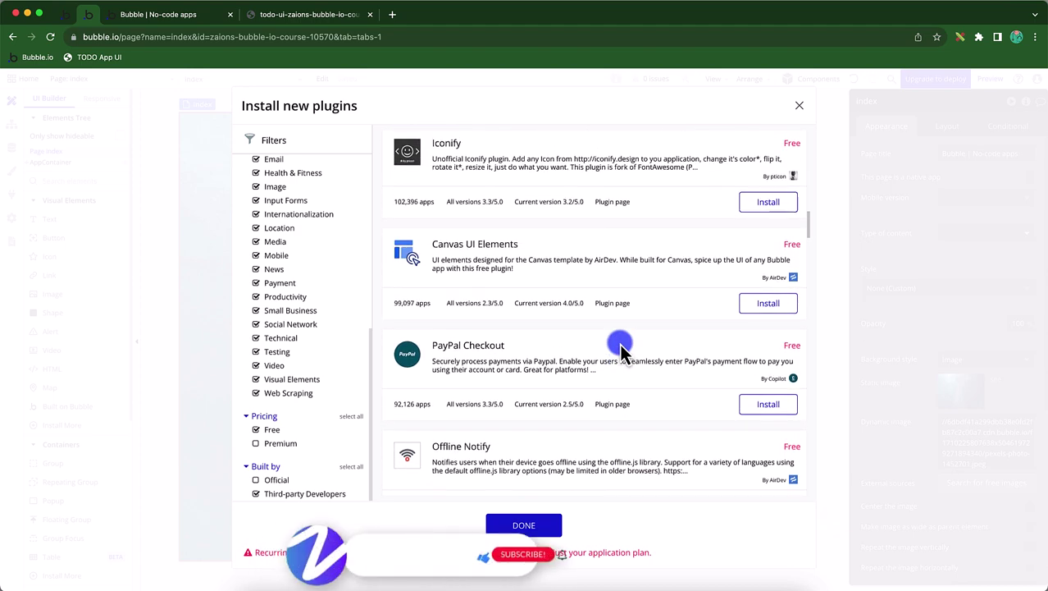
pyautogui.scroll(6, 621, 351)
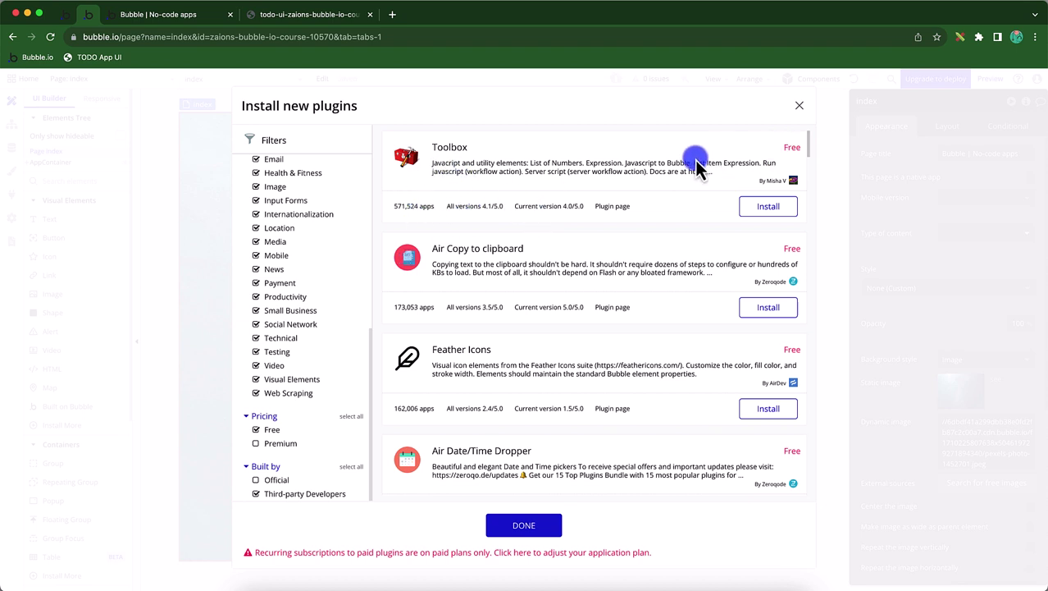
pyautogui.click(800, 105)
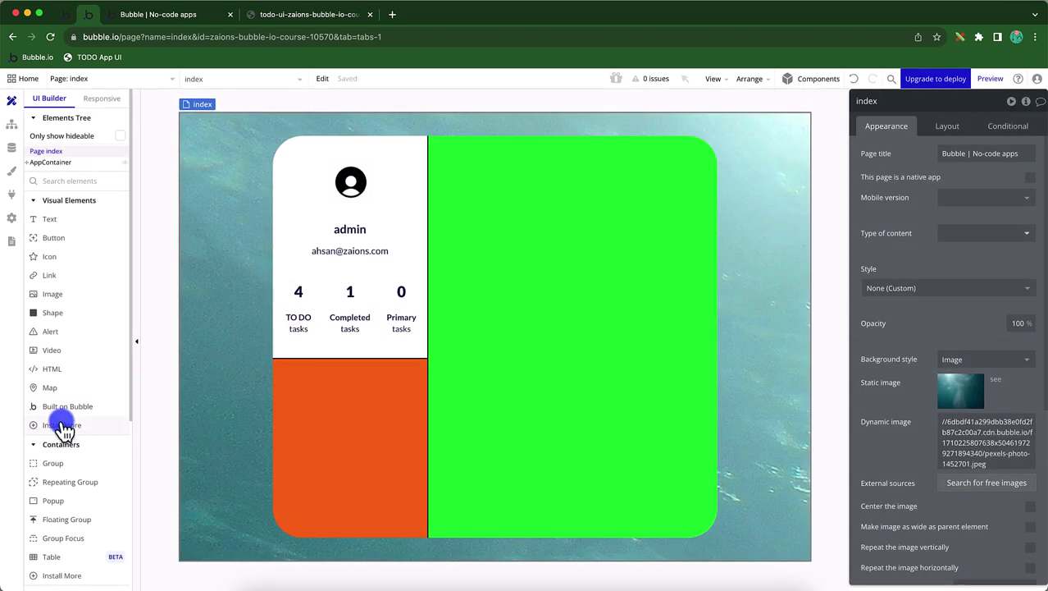
pyautogui.click(58, 425)
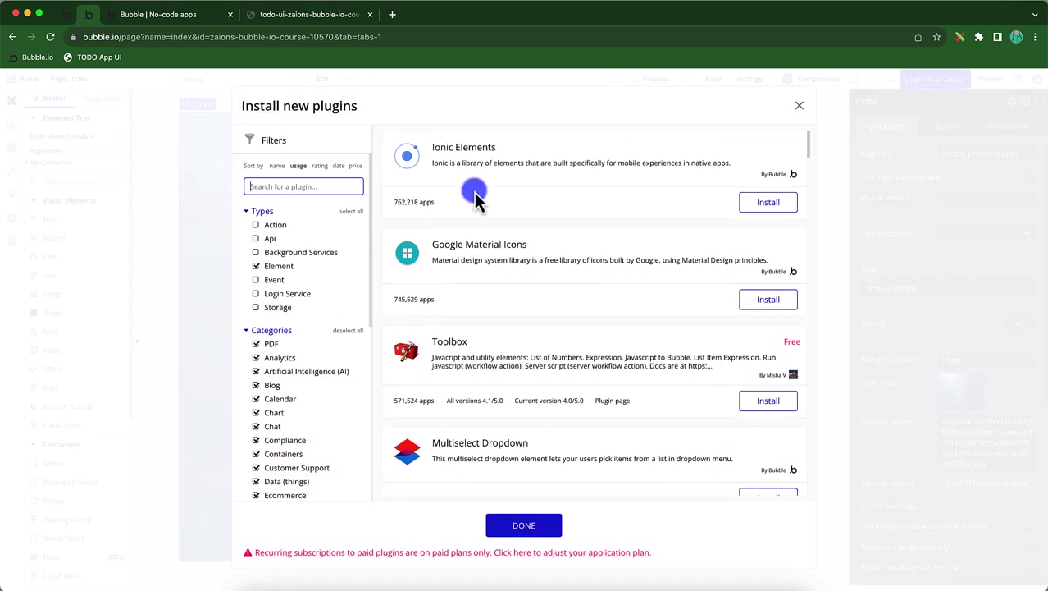
pyautogui.click(800, 105)
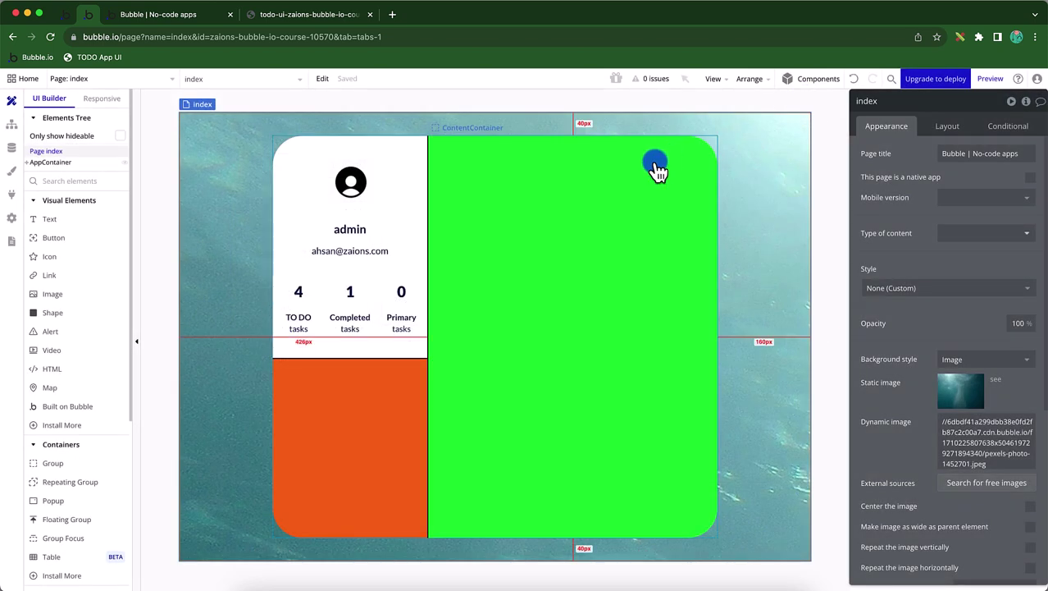
# Install the API Connector plugin from the app's installed plugins page.
pyautogui.click(11, 197)
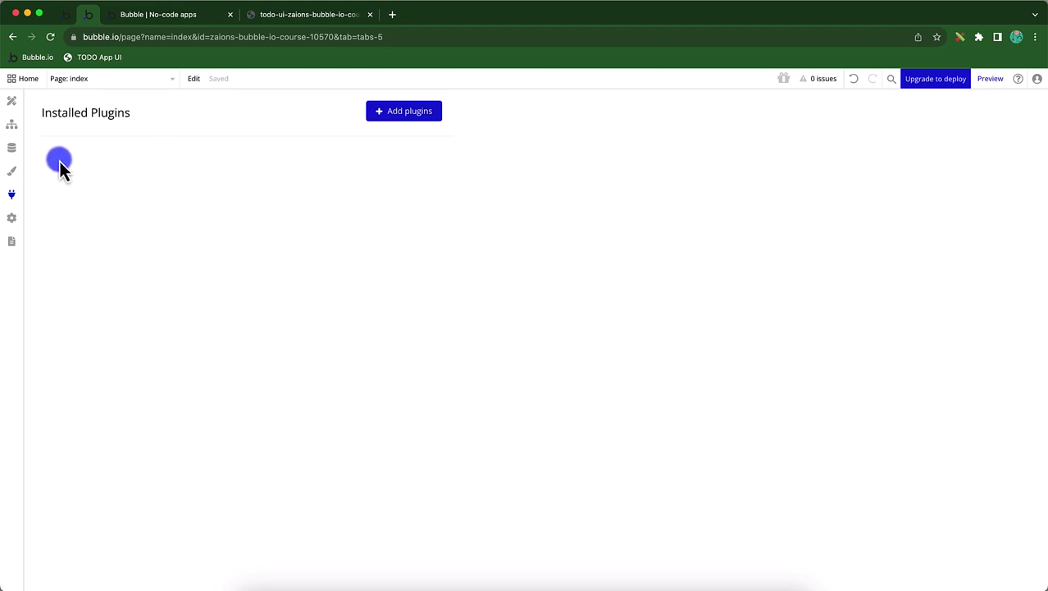
pyautogui.click(405, 115)
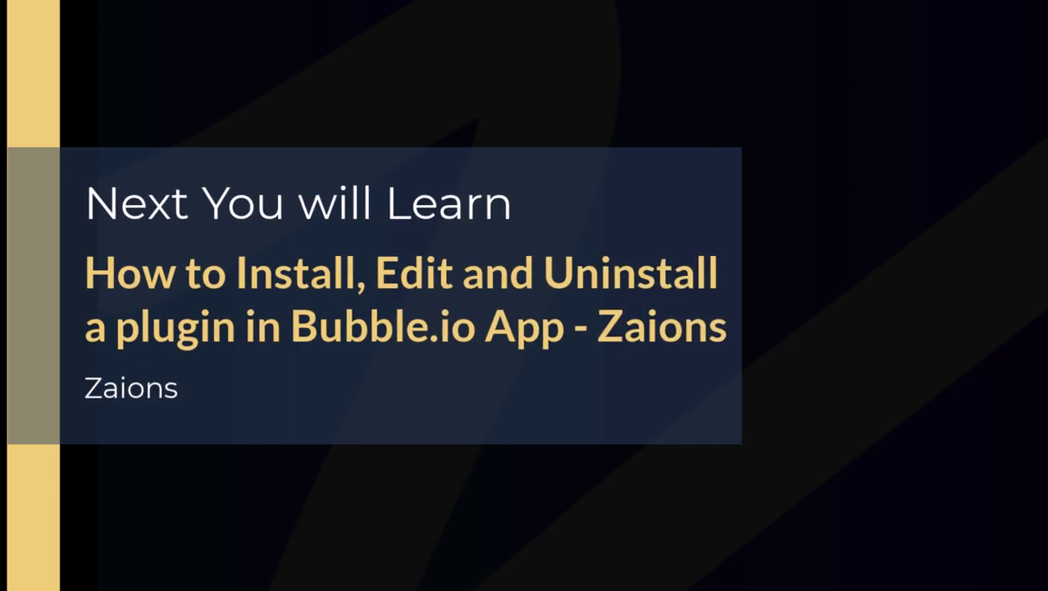
pyautogui.click(768, 203)
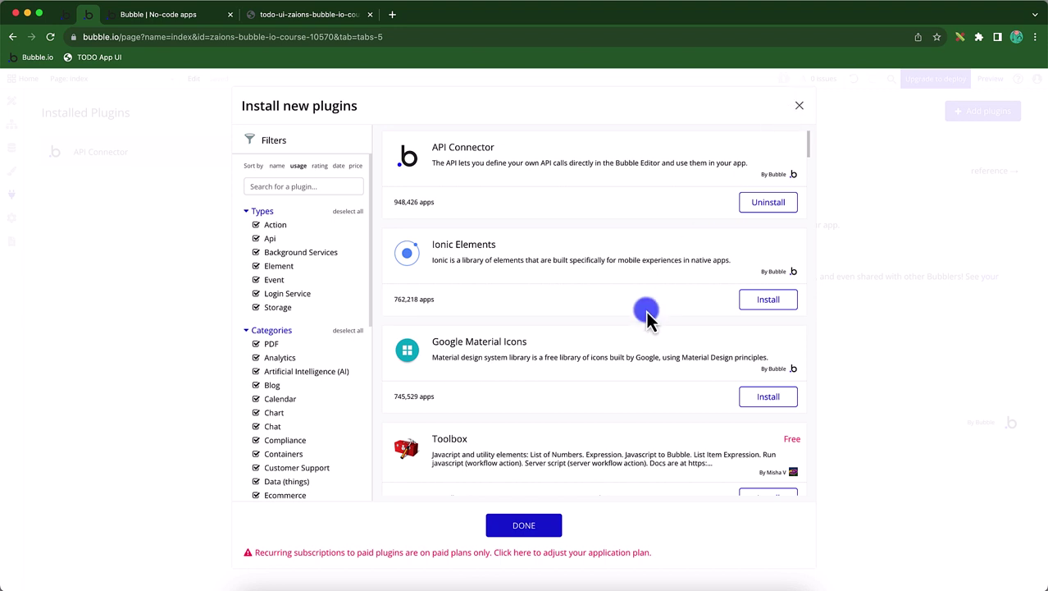
pyautogui.click(534, 529)
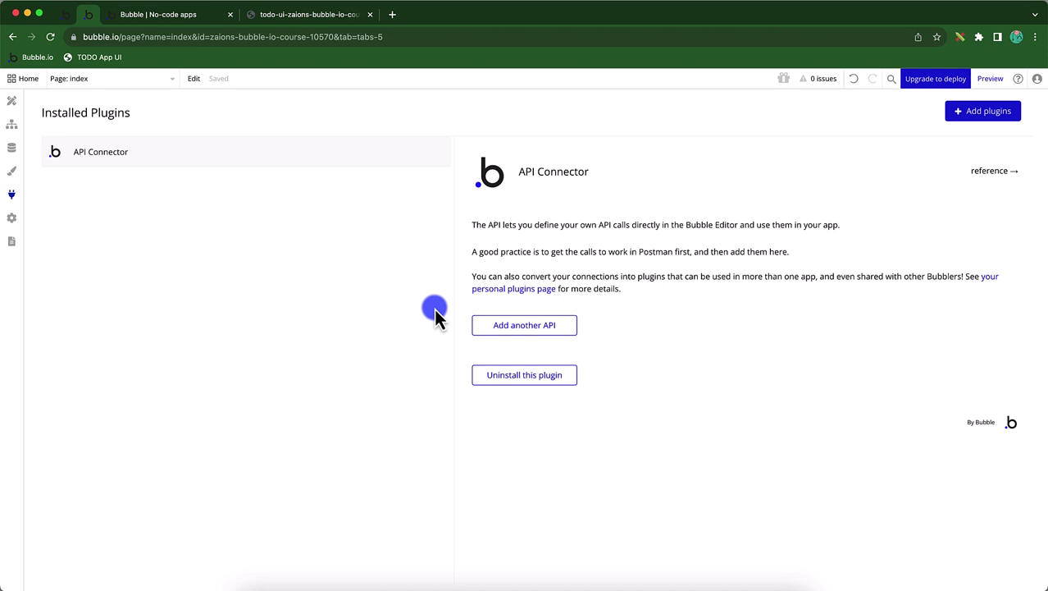
# Uninstall the API Connector from its details page and install it again.
pyautogui.click(517, 378)
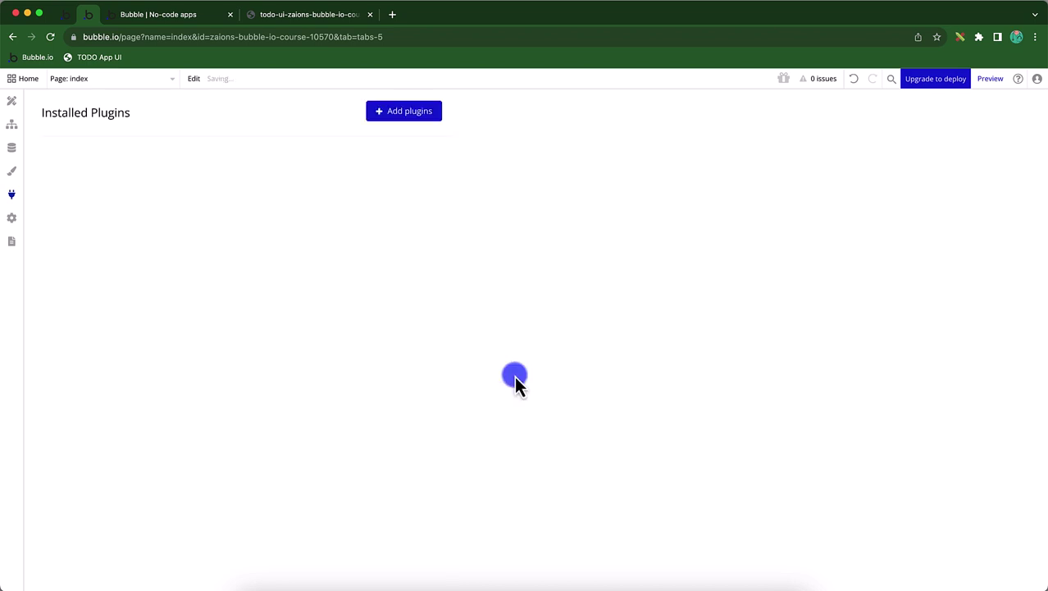
pyautogui.click(394, 123)
pyautogui.click(777, 207)
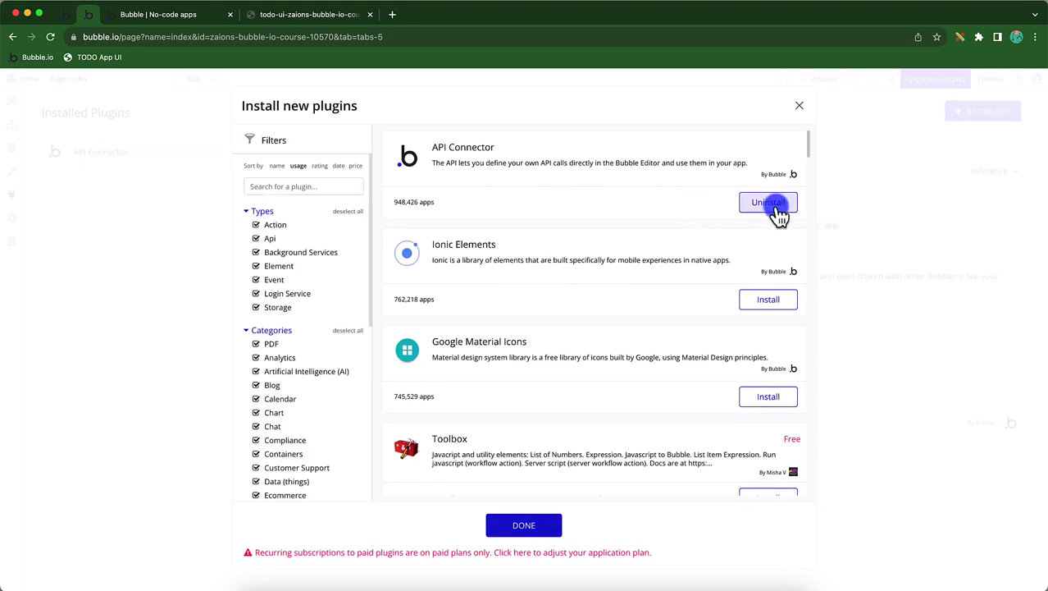
pyautogui.click(800, 109)
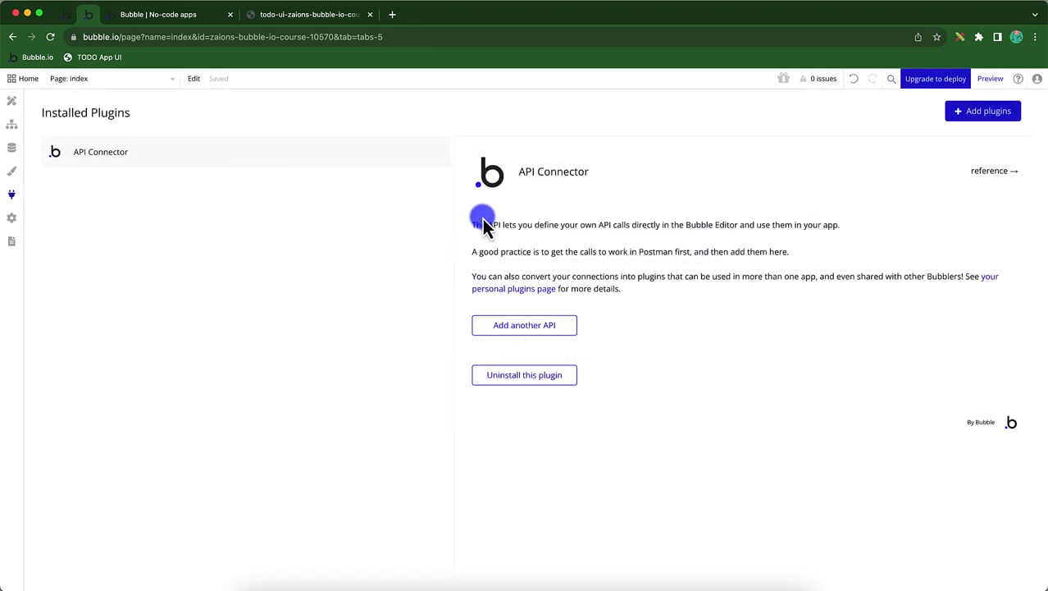
# Uninstall the API Connector through the plugin installer, check the installed plugins page, and reinstall the plugin.
pyautogui.click(980, 132)
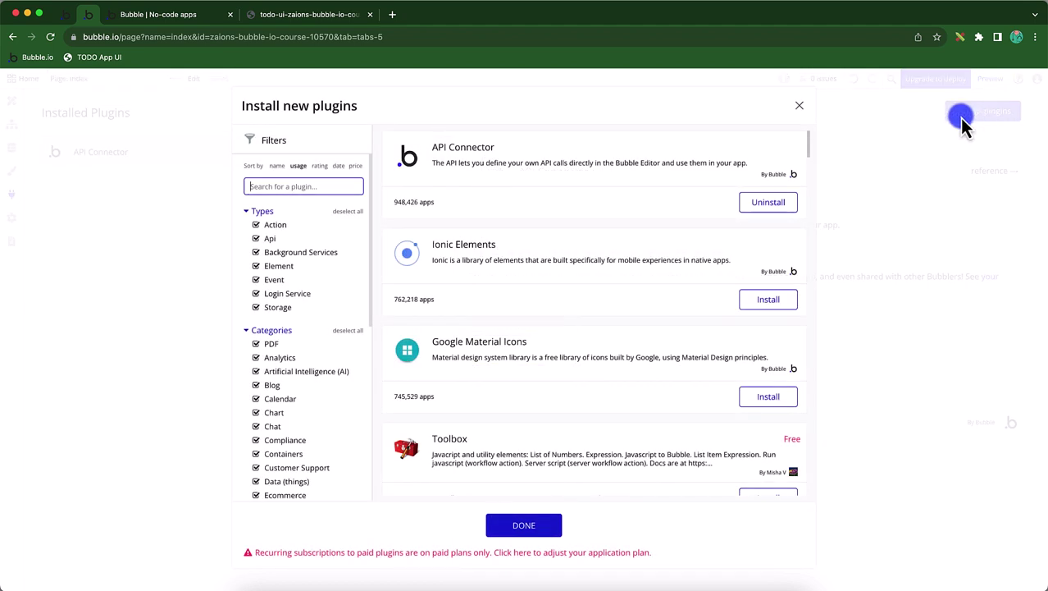
pyautogui.click(775, 203)
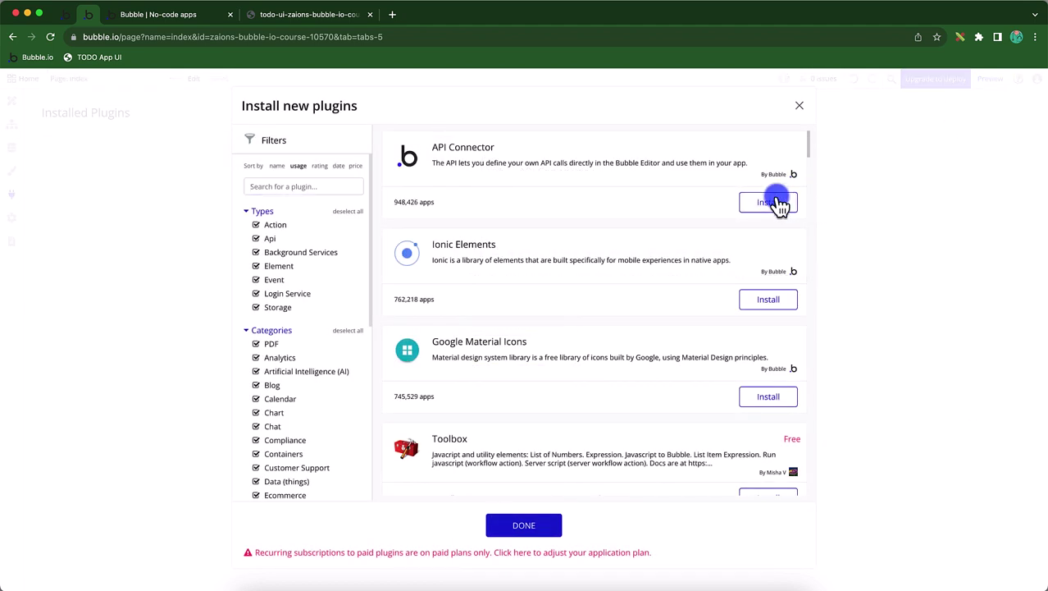
pyautogui.click(797, 107)
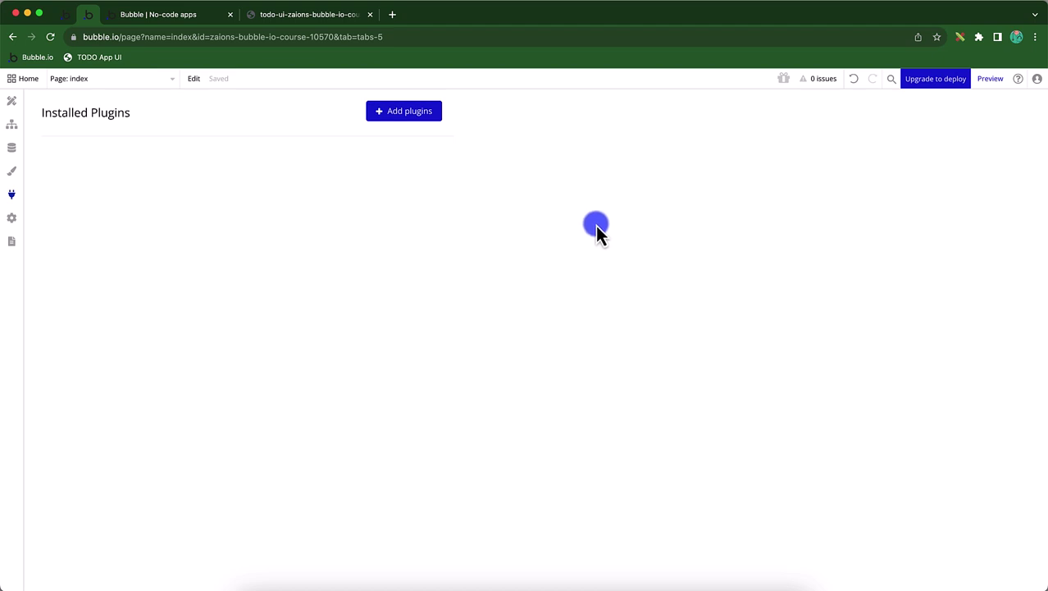
pyautogui.click(423, 110)
pyautogui.click(776, 205)
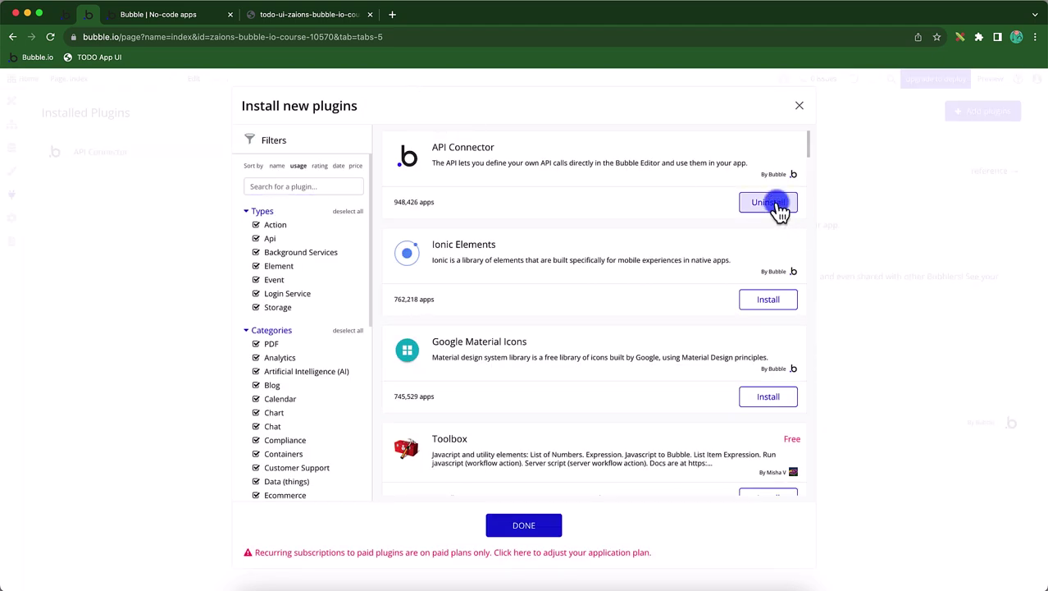
pyautogui.click(799, 106)
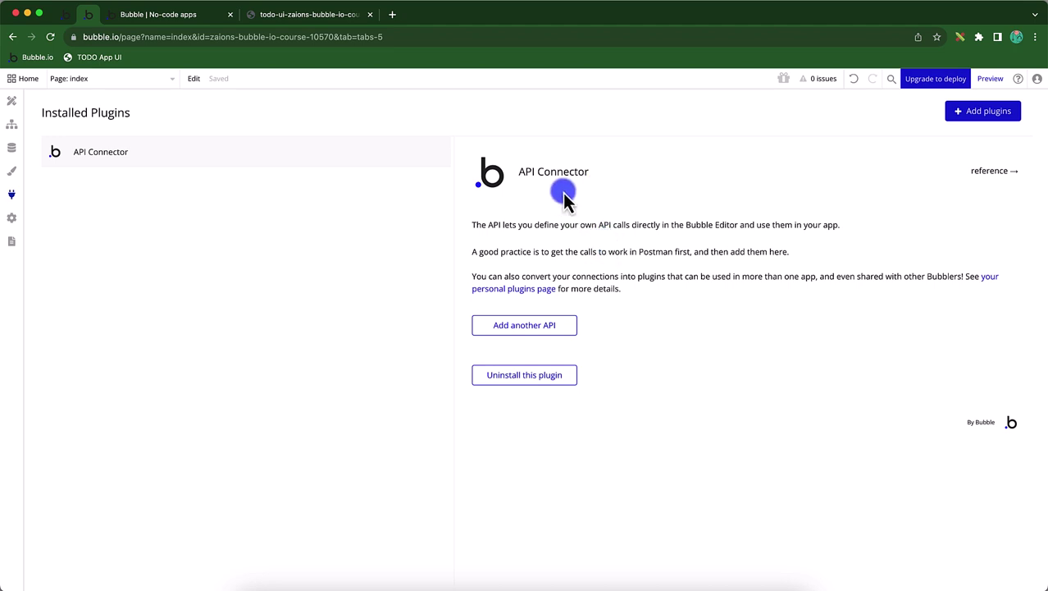
# Add a new API to the API Connector and open its API name for editing.
pyautogui.click(534, 320)
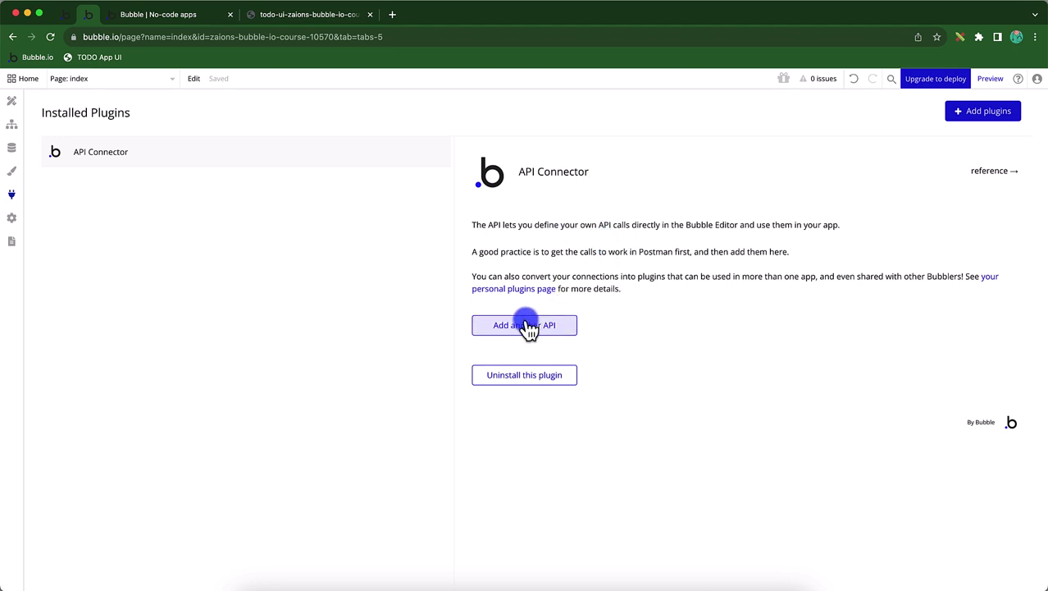
pyautogui.scroll(-2, 512, 344)
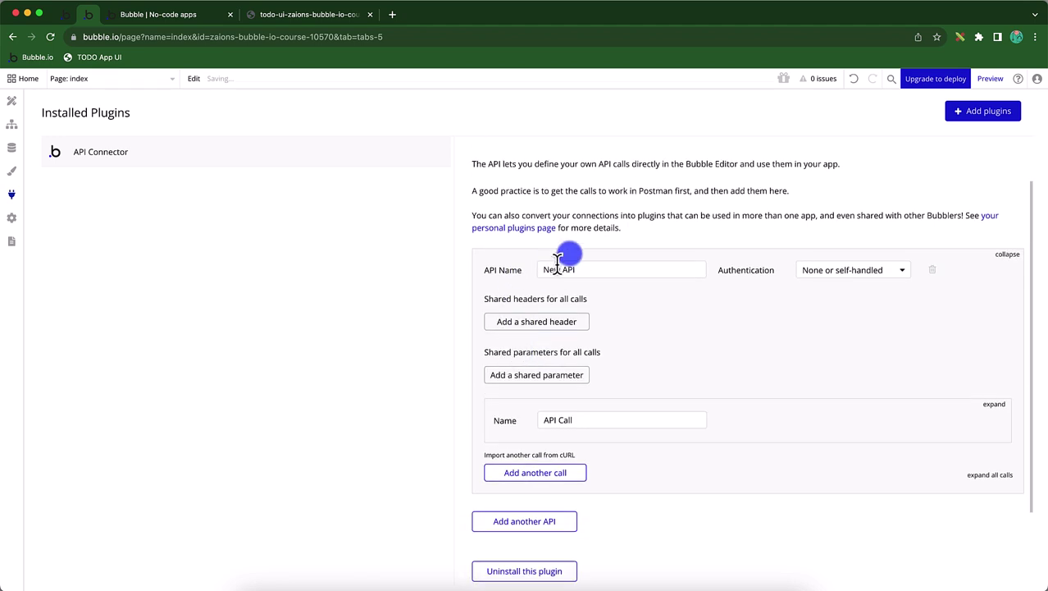
pyautogui.tripleClick(582, 273)
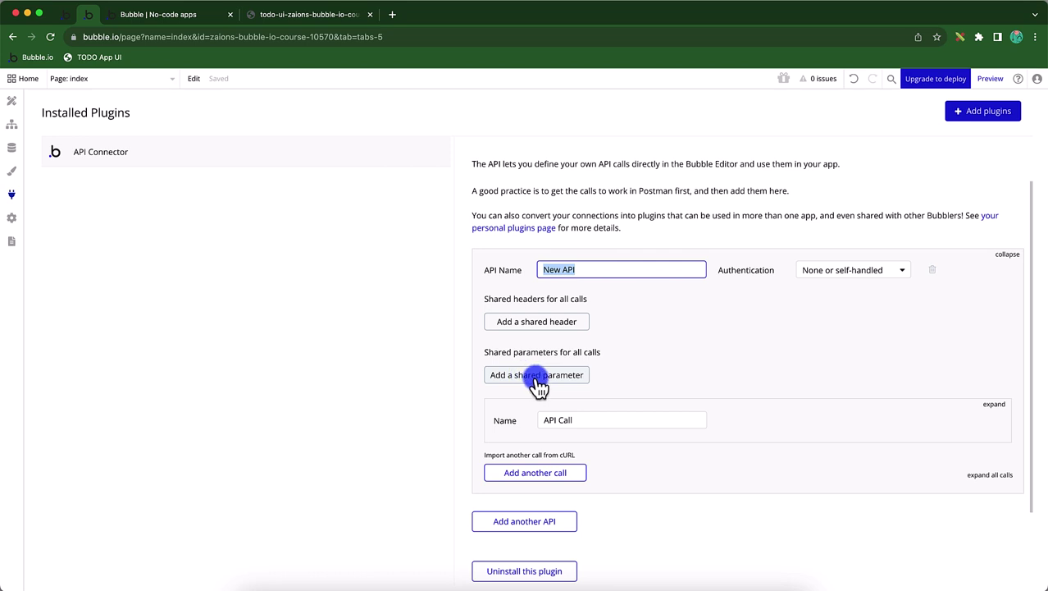
# Add another API call to the New API entry in the API Connector.
pyautogui.scroll(-3, 546, 381)
pyautogui.tripleClick(581, 322)
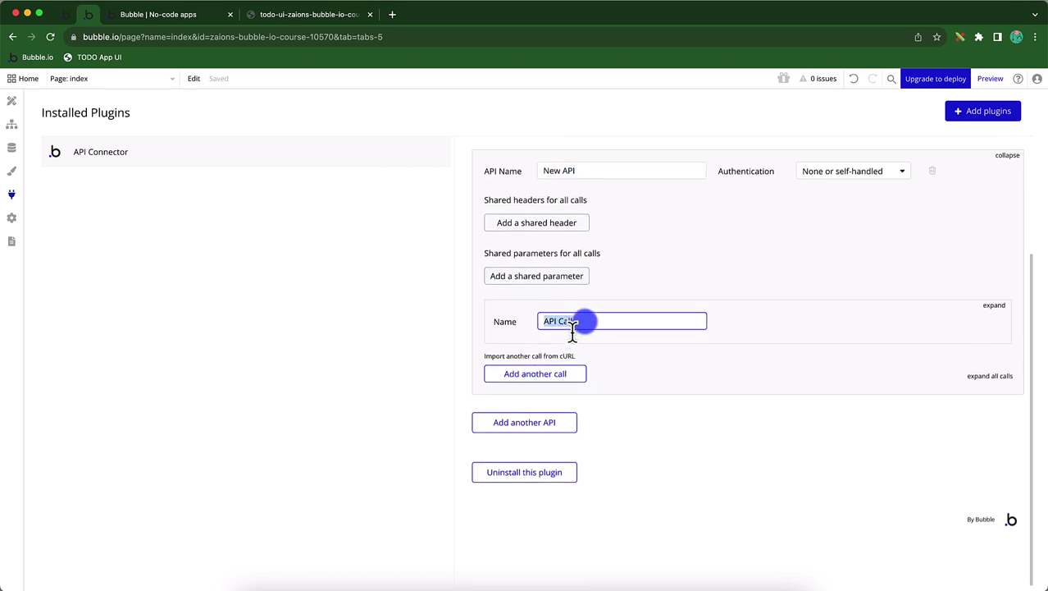
pyautogui.scroll(3, 747, 333)
pyautogui.scroll(-3, 739, 336)
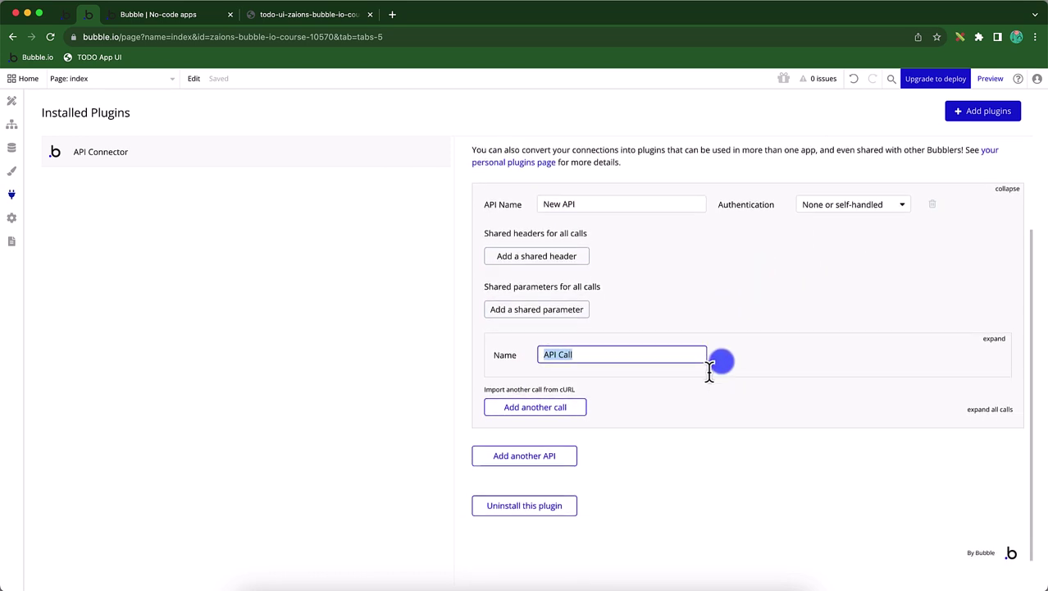
pyautogui.click(542, 376)
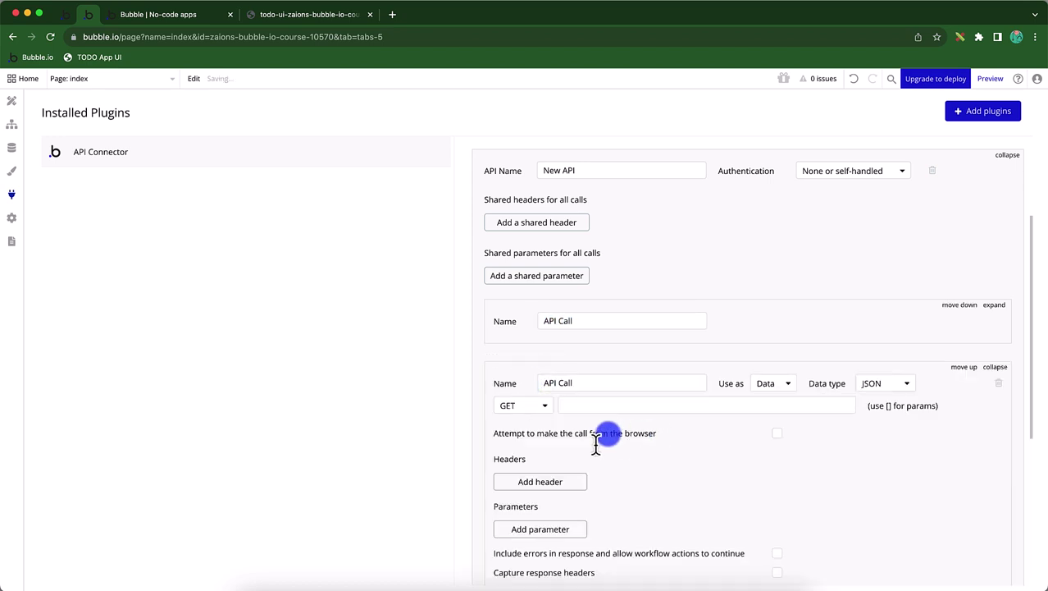
pyautogui.scroll(2, 608, 410)
pyautogui.scroll(1, 607, 410)
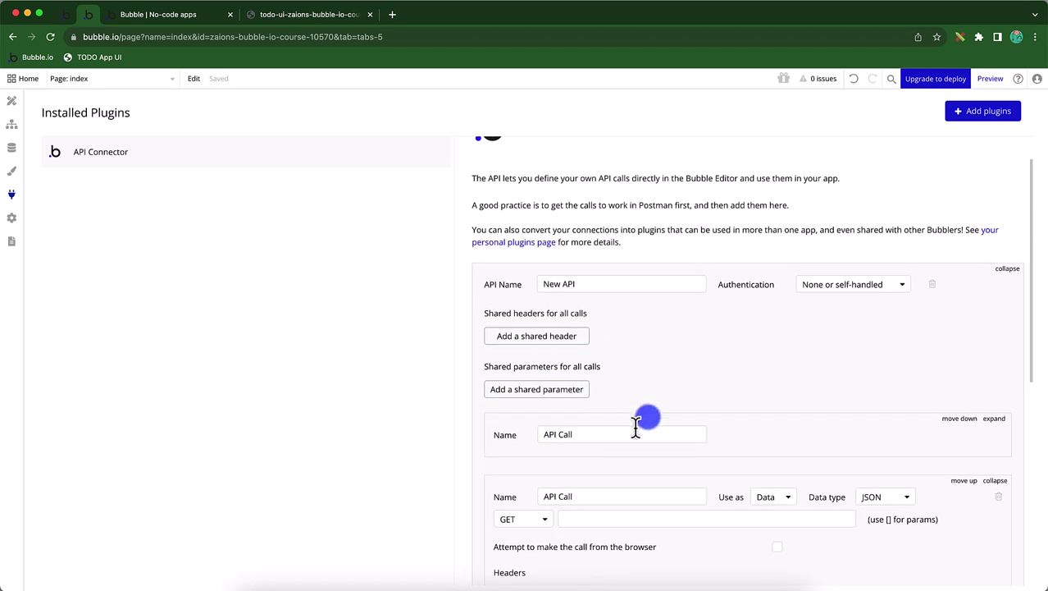
# Examine the second API call's settings, including its URL field, available request methods and the option to make the call from the browser.
pyautogui.scroll(-6, 604, 421)
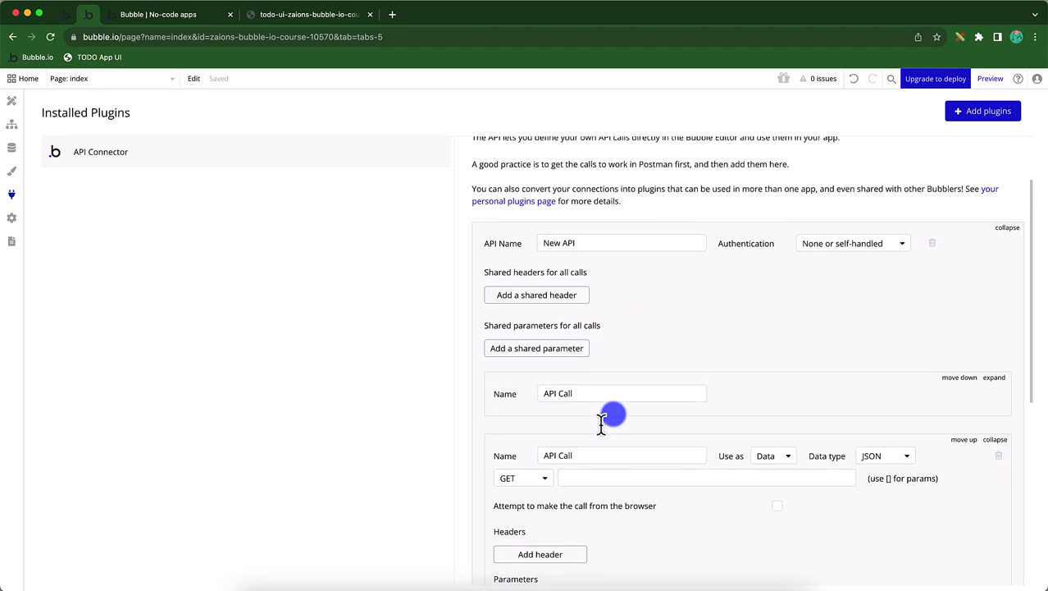
pyautogui.click(572, 277)
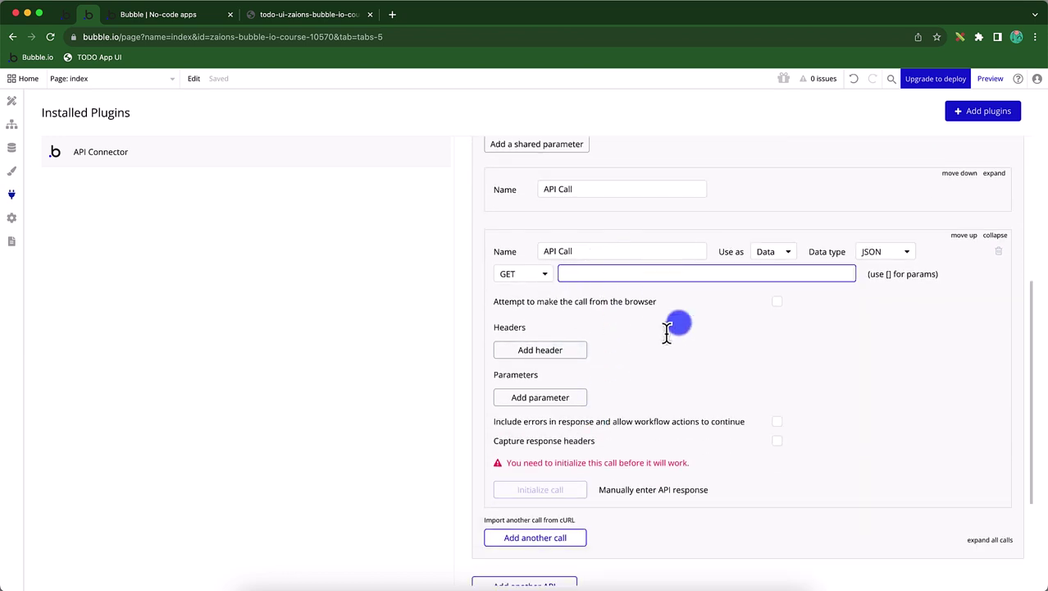
pyautogui.click(542, 279)
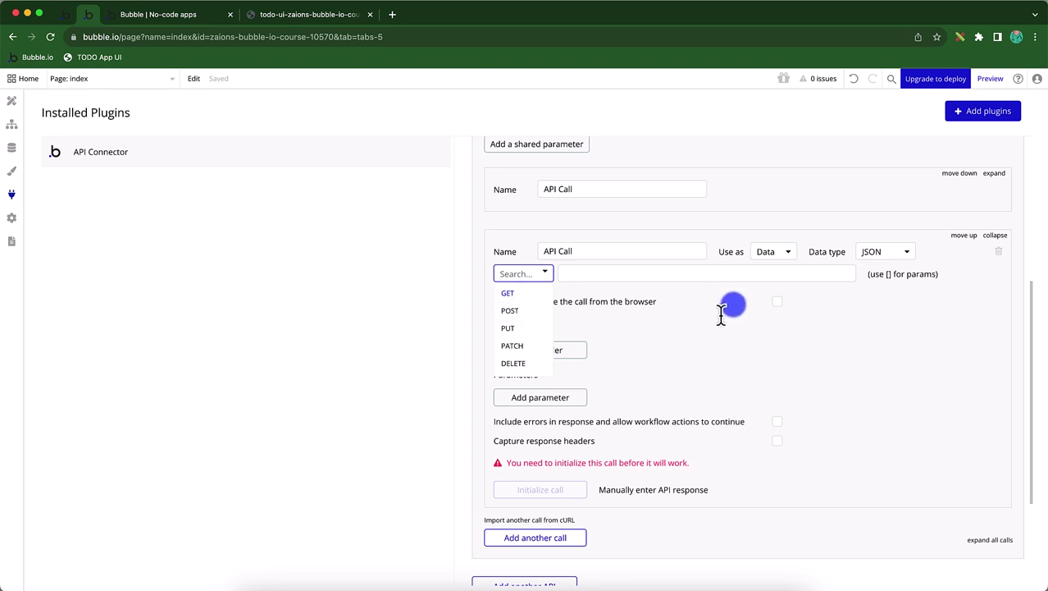
pyautogui.click(629, 314)
pyautogui.tripleClick(630, 313)
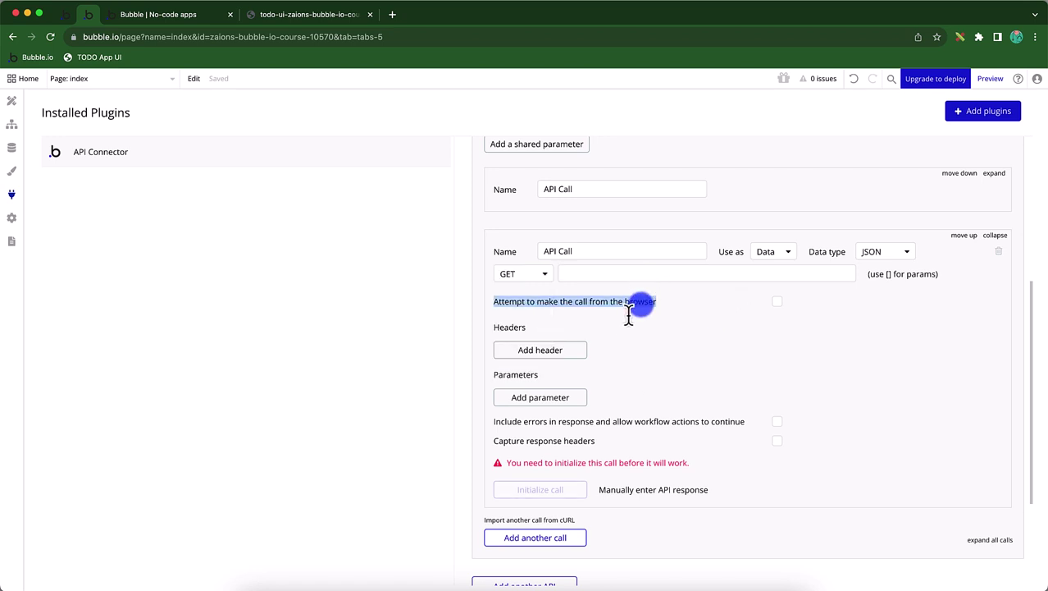
pyautogui.click(655, 327)
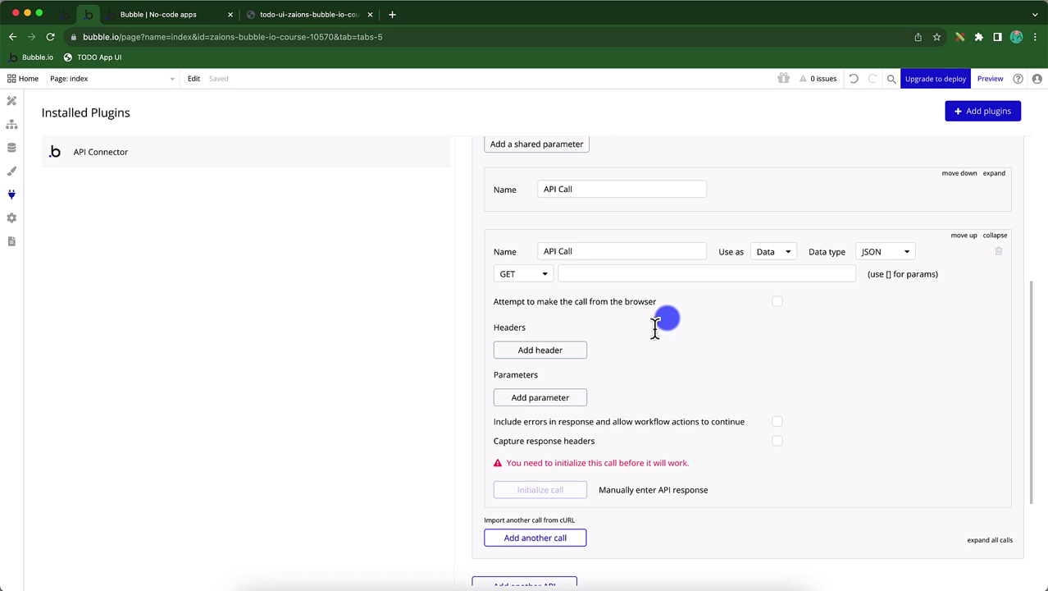
# Uninstall the API Connector plugin and return to the design view of the index page.
pyautogui.scroll(-5, 679, 385)
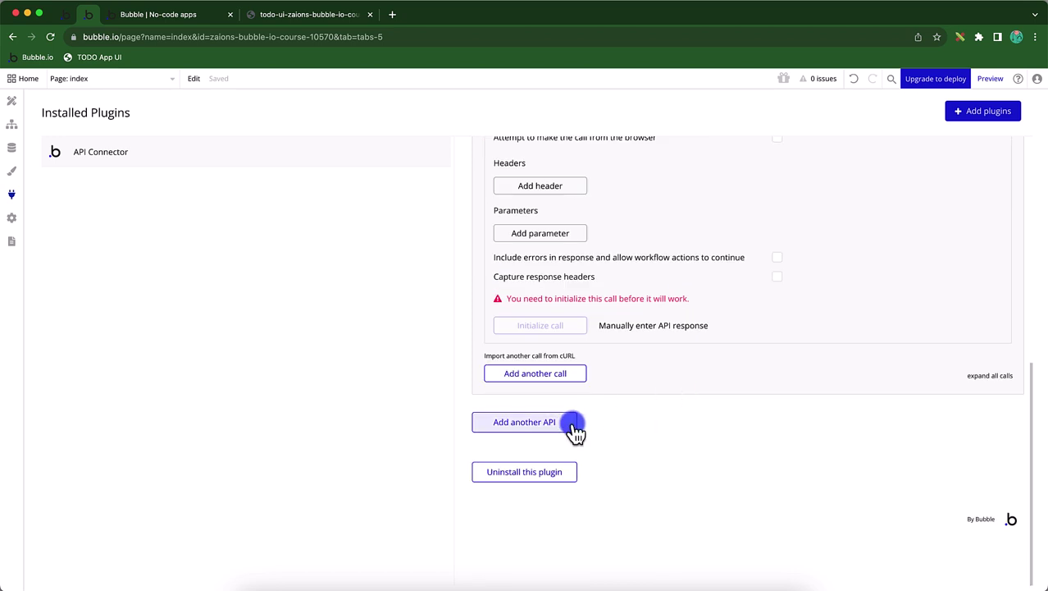
pyautogui.click(548, 474)
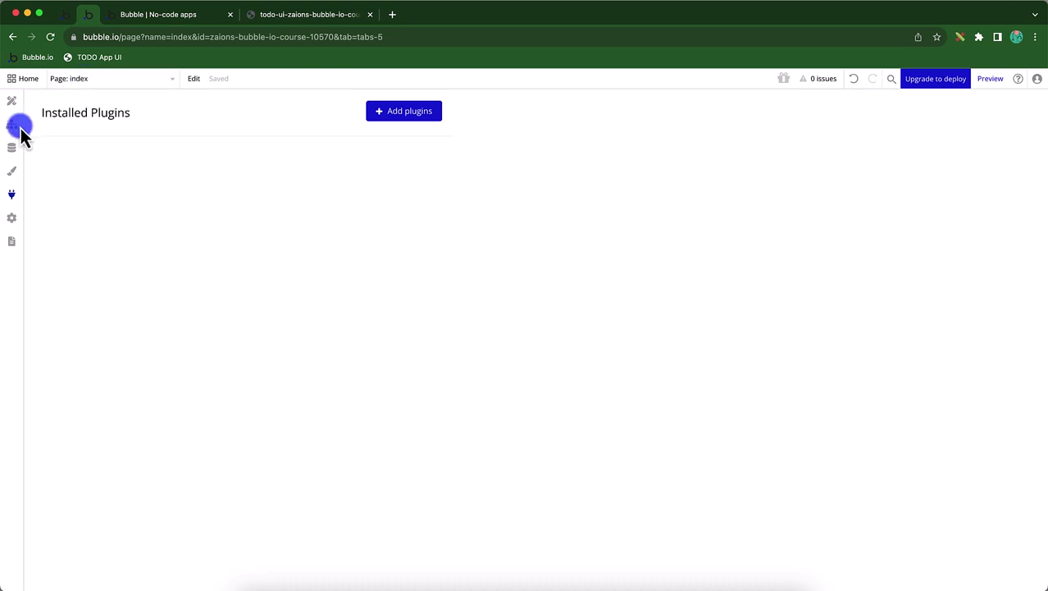
pyautogui.click(12, 102)
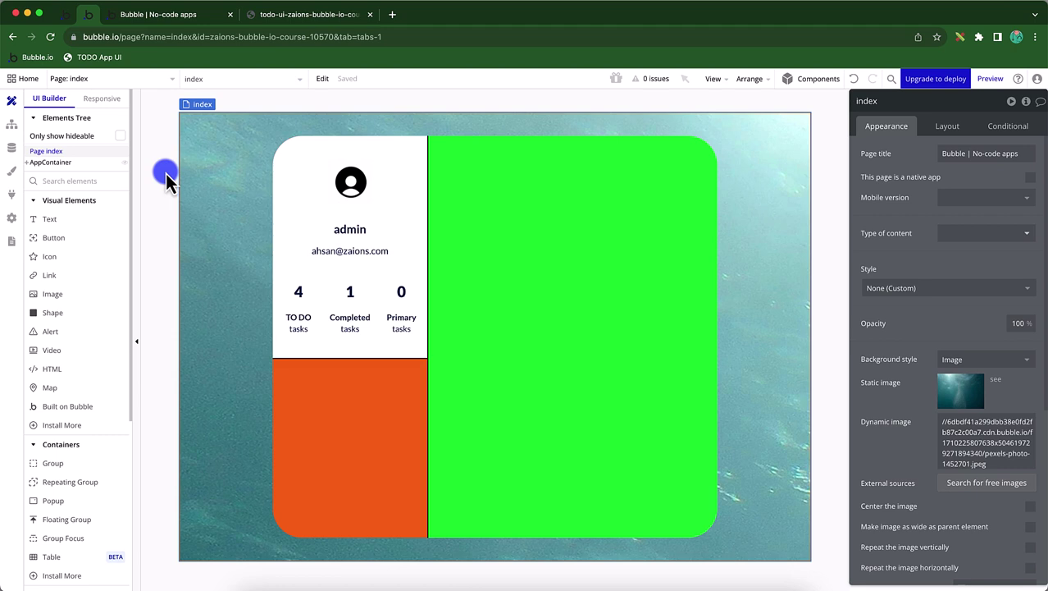
# Search Google for "bubble plugin development" in a new browser tab and open the Building Plugins page of Bubble Docs, accepting cookies.
pyautogui.click(393, 14)
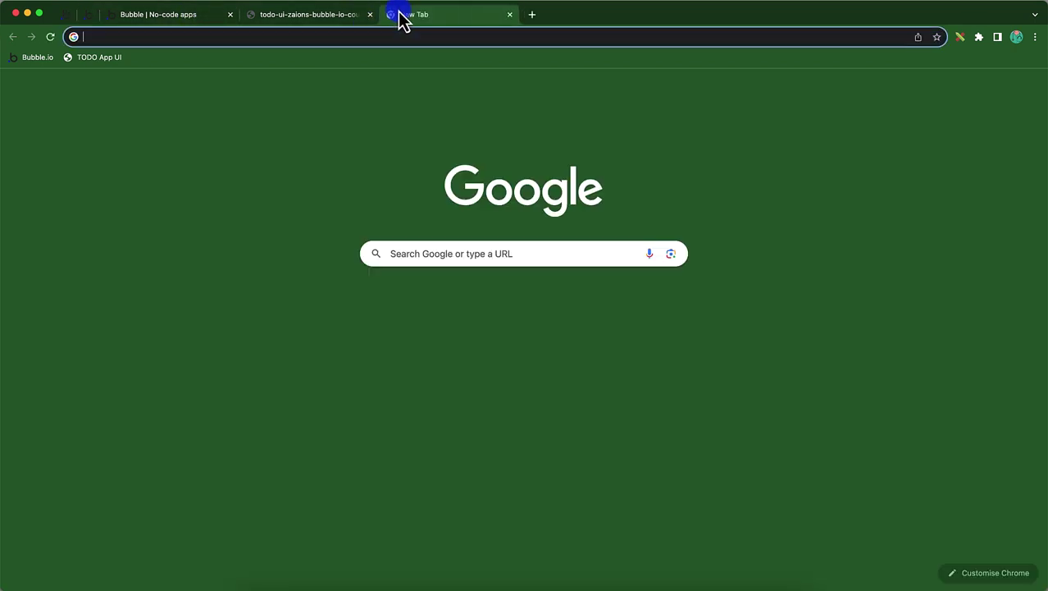
pyautogui.write('bubbl')
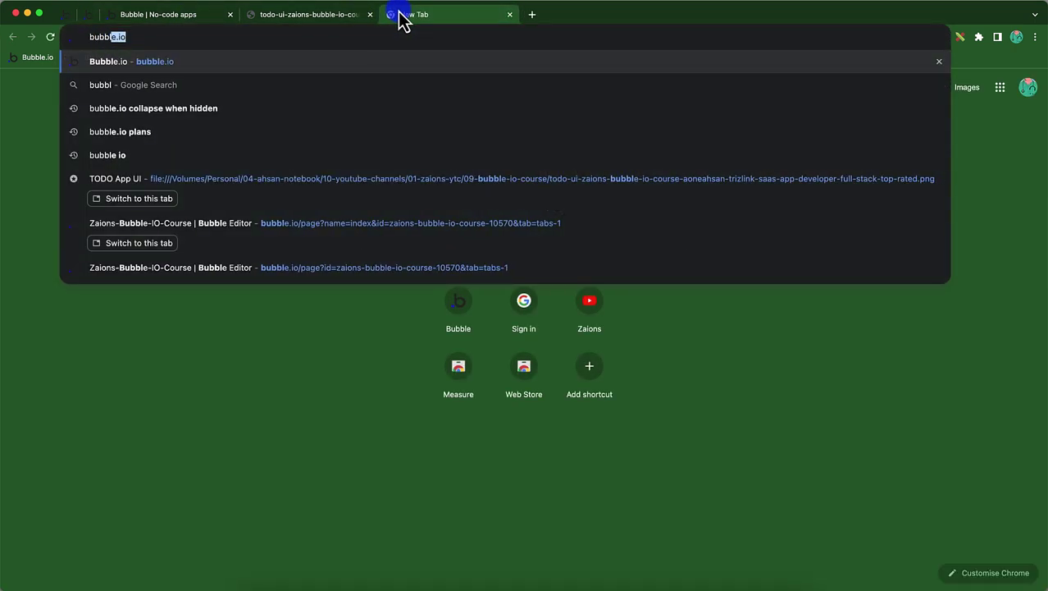
pyautogui.write('e plugin')
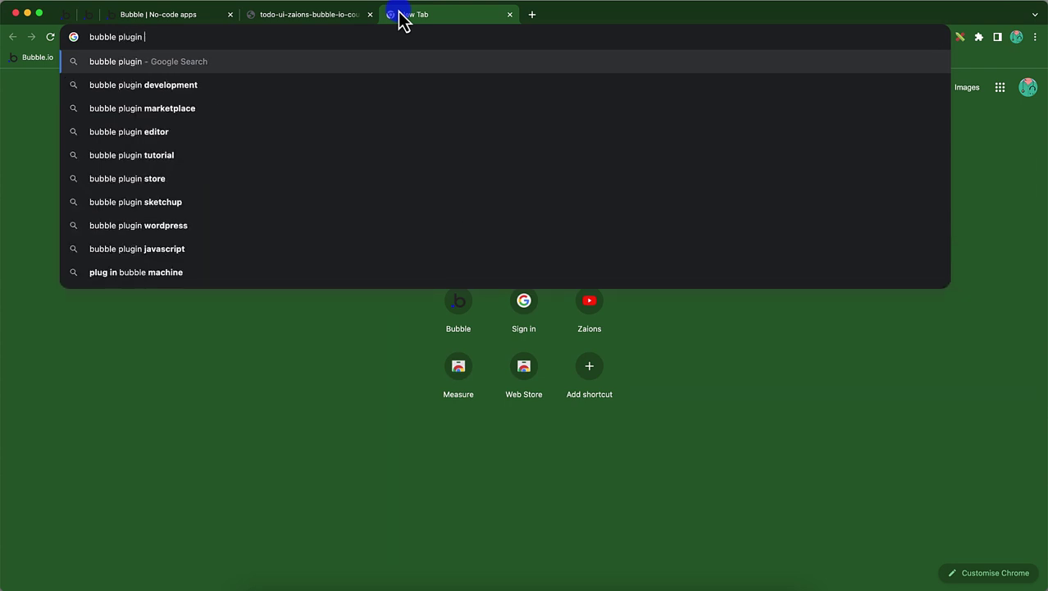
pyautogui.press('Down')
pyautogui.press('Return')
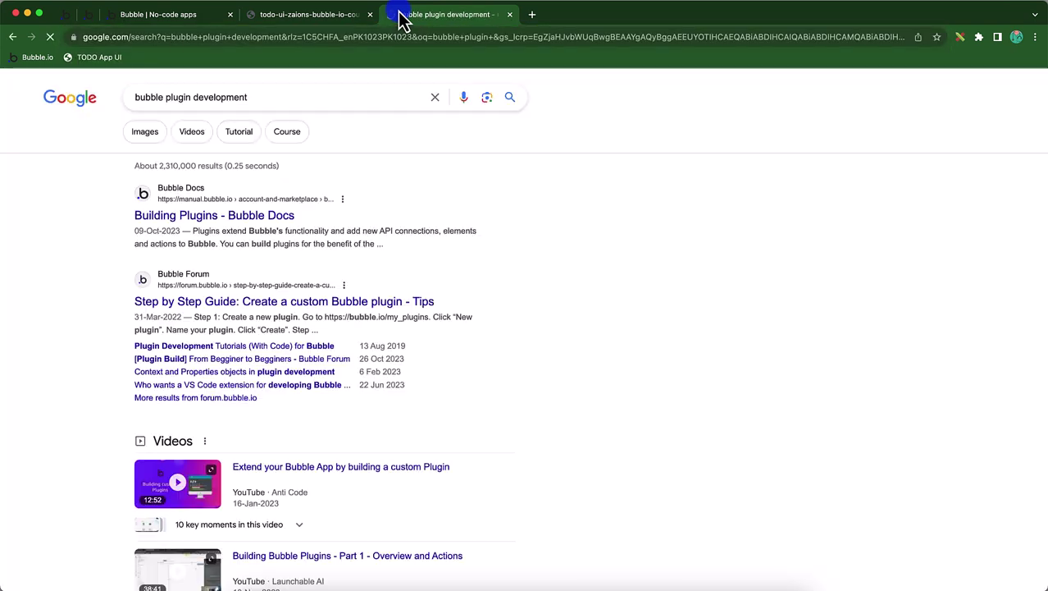
pyautogui.click(269, 214)
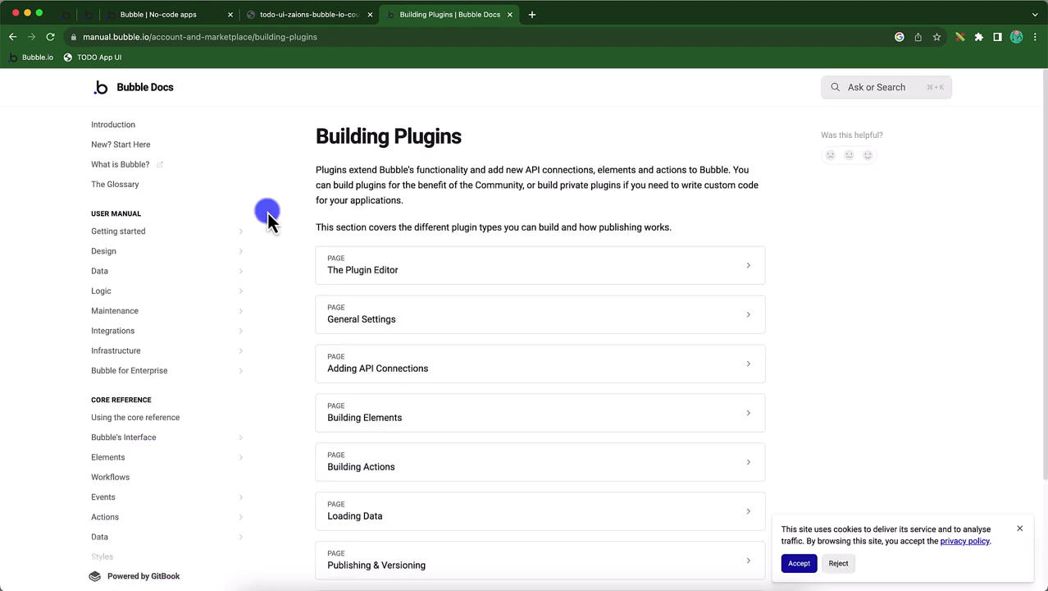
pyautogui.click(799, 563)
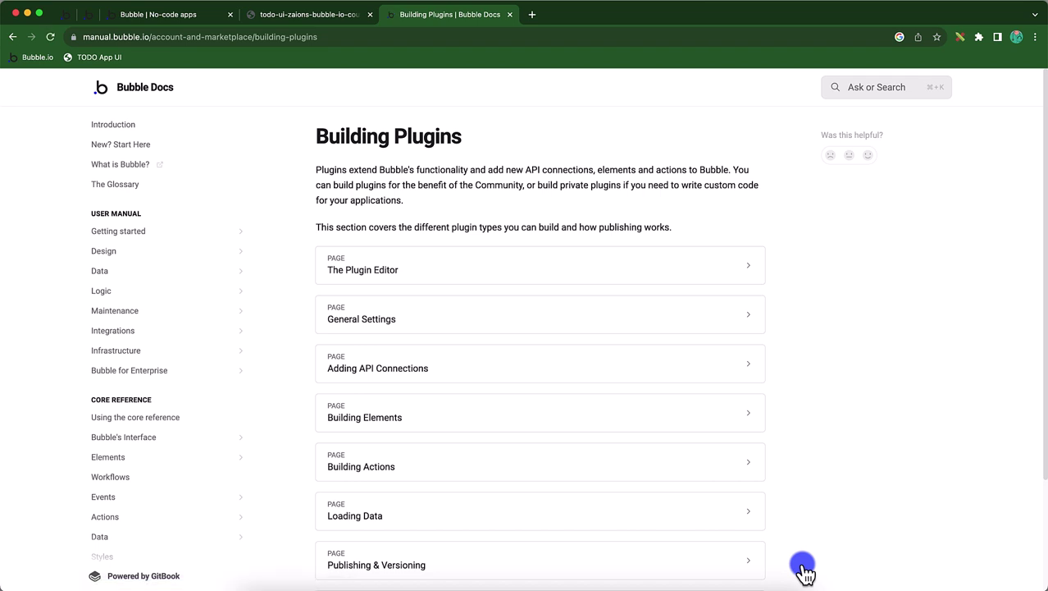